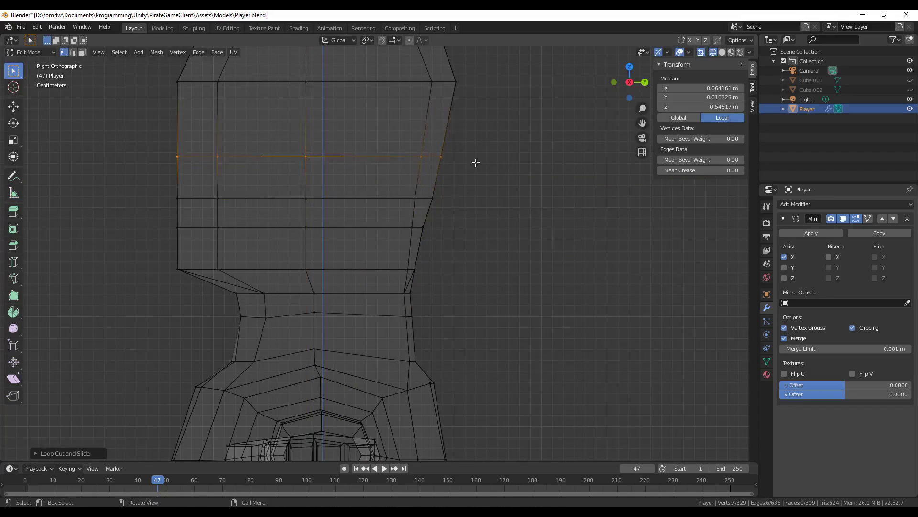
Finish the head vertex move, select the head's side vertices and edge, and return to solid shading.
left_click(476, 163)
scroll(476, 162, "down", 2)
left_click_drag(455, 144, 409, 219)
middle_click_drag(411, 287, 421, 328)
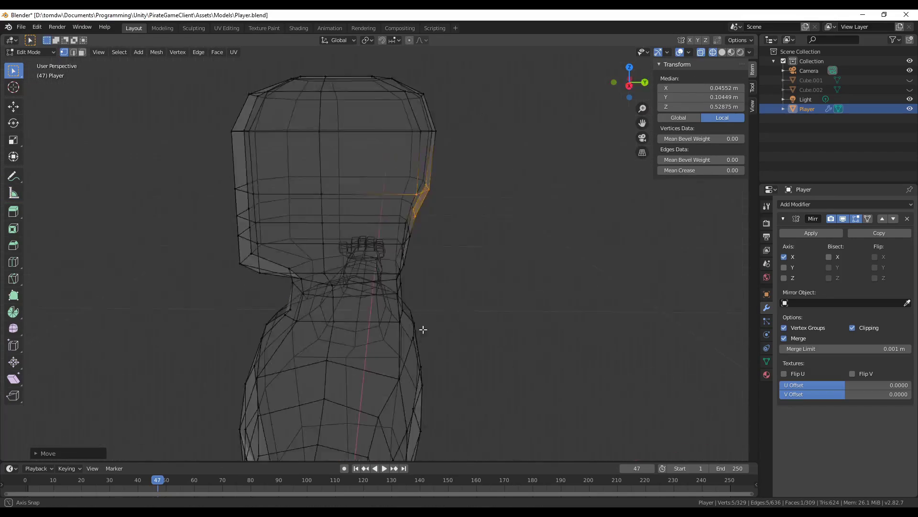
left_click(468, 250)
mouse_move(468, 250)
middle_mouse_down()
mouse_move(297, 274)
mouse_move(391, 310)
mouse_move(425, 184)
mouse_move(404, 251)
middle_mouse_up()
key("shift+z")
scroll(408, 275, "down", 2)
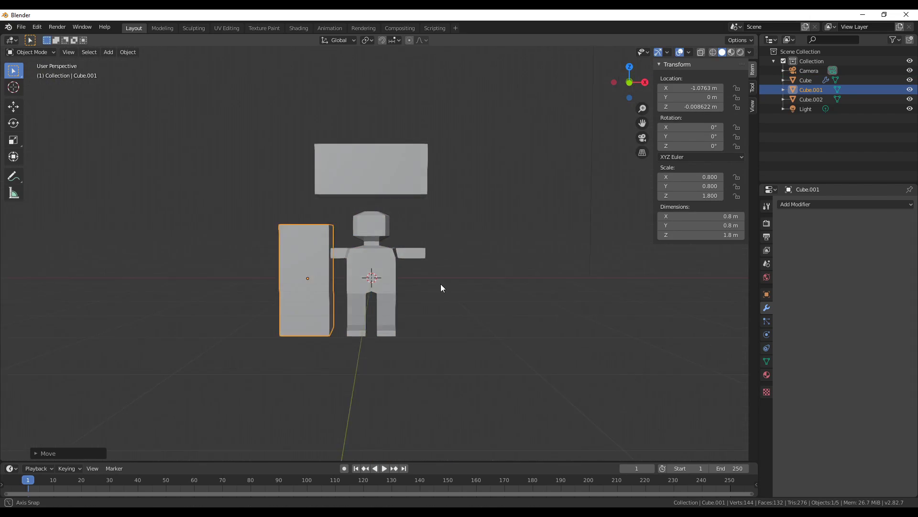
Select the blocky character mesh and orbit around it to inspect it from several sides.
left_click(383, 282)
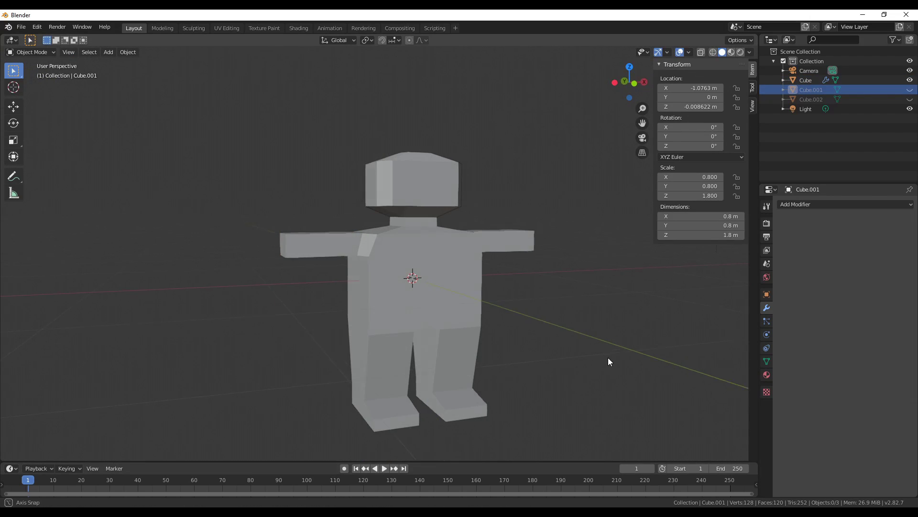
middle_click_drag(610, 362, 508, 353)
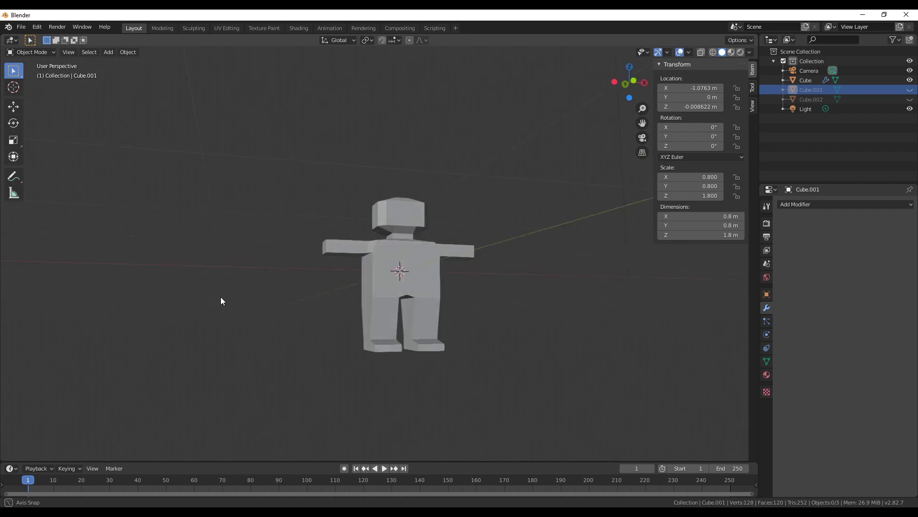
middle_click_drag(597, 294, 536, 300)
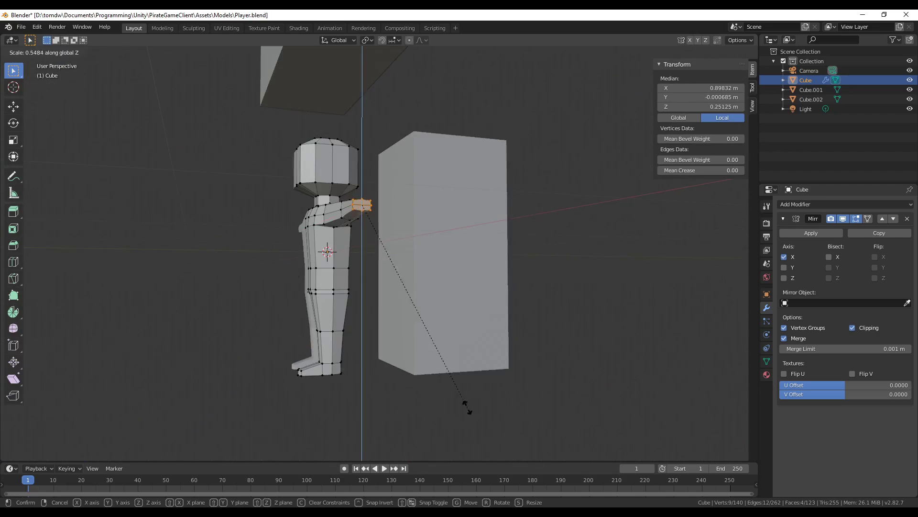
Select the arm-end faces, move a finger edge along X and scale the finger loop along Z.
left_click(499, 338)
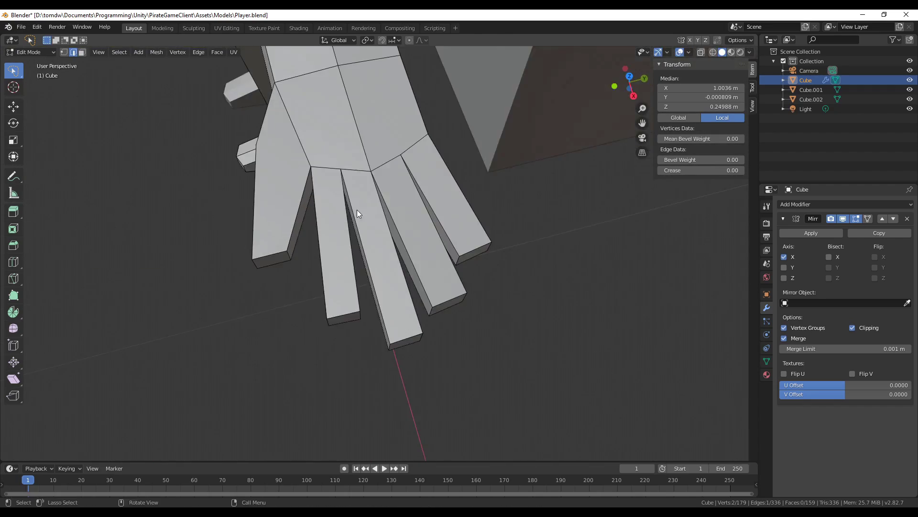
key("g")
key("x")
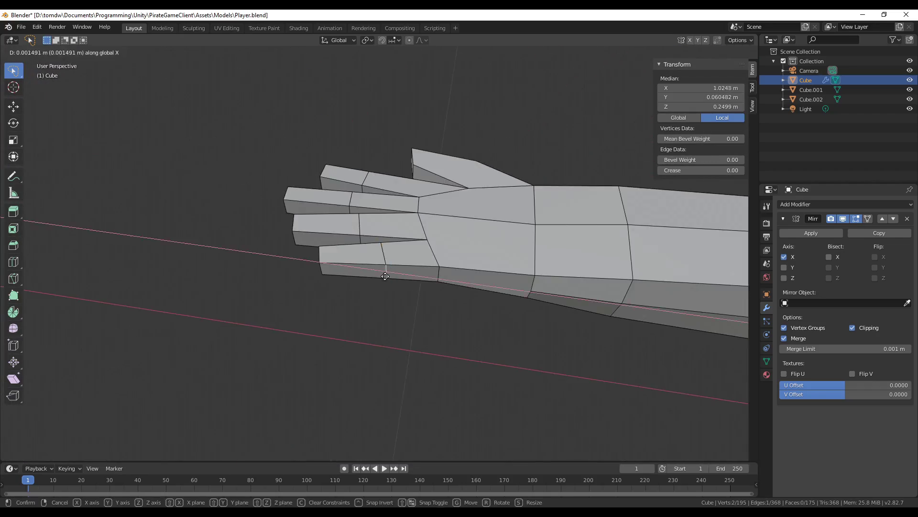
left_click_drag(386, 266, 407, 280)
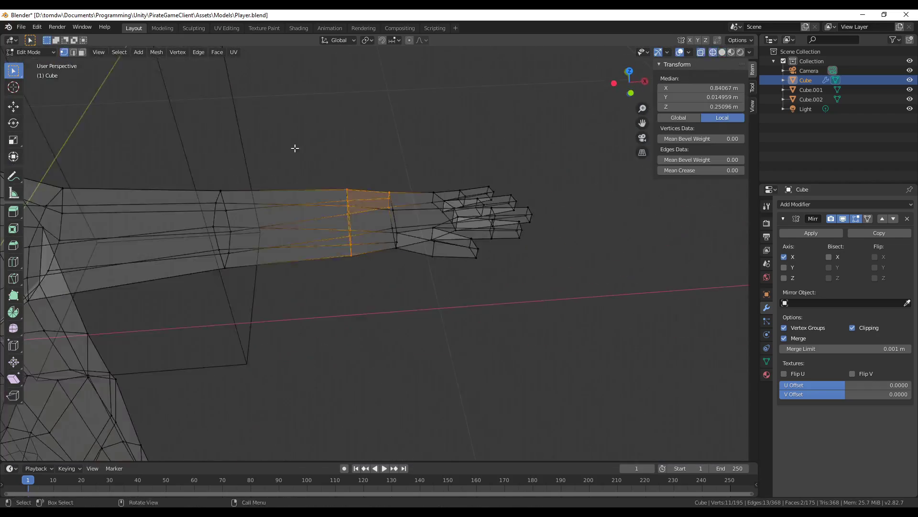
key("s")
key("z")
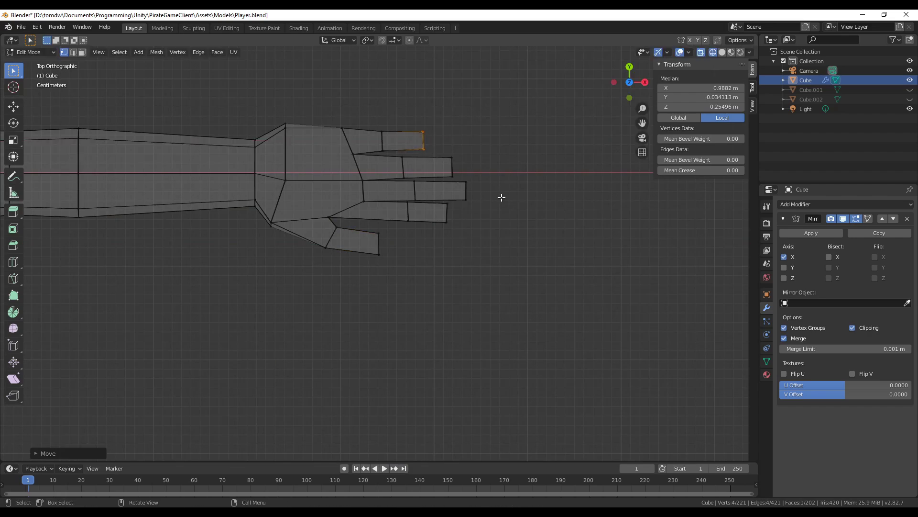
In see-through view, box-select the character's leg vertices.
key("shift+z")
scroll(435, 191, "down", 6)
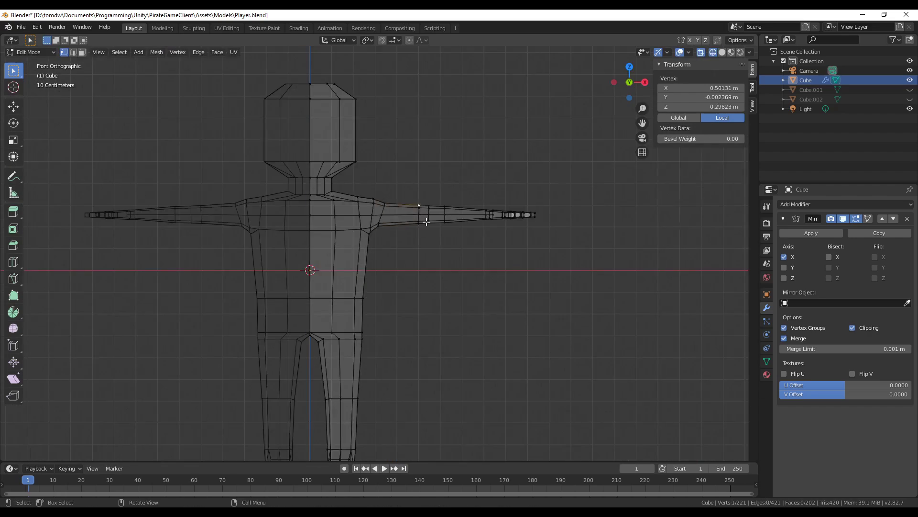
middle_click_drag(435, 191, 231, 277)
key("KP_7")
key("shift+z")
left_click_drag(302, 65, 397, 275)
key("KP_3")
Try slimming the leg front to back along Y, then cancel the move.
mouse_move(463, 145)
middle_mouse_down()
mouse_move(498, 254)
mouse_move(455, 139)
middle_mouse_up()
key("alt+z")
left_click(414, 158)
key("g")
key("y")
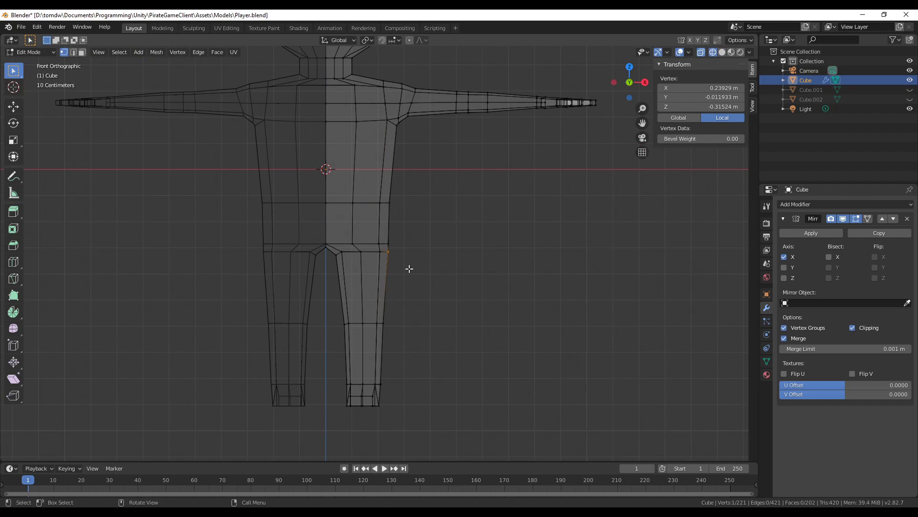
middle_click_drag(408, 267, 335, 253)
key("KP_1")
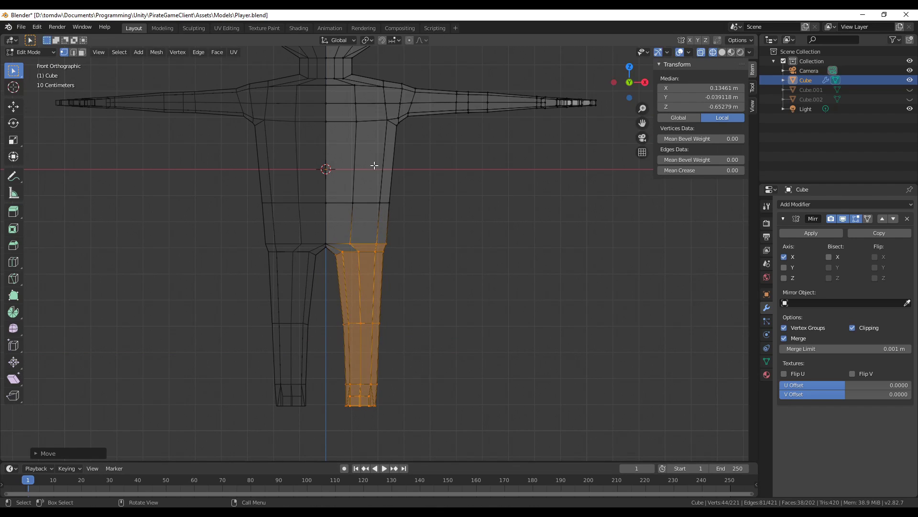
key("Escape")
Select the foot's front vertices in side view, then the ankle edge loop.
scroll(407, 219, "down", 3)
middle_click_drag(418, 234, 570, 330)
scroll(569, 330, "up", 4)
key("KP_3")
left_click_drag(444, 384, 460, 432)
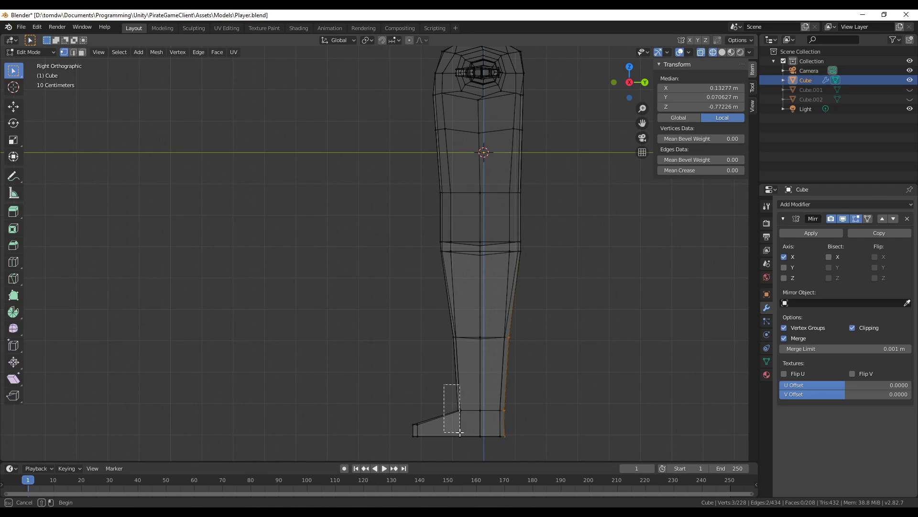
scroll(554, 450, "down", 4)
middle_click_drag(555, 451, 697, 343)
key("2")
left_click(366, 378, "alt")
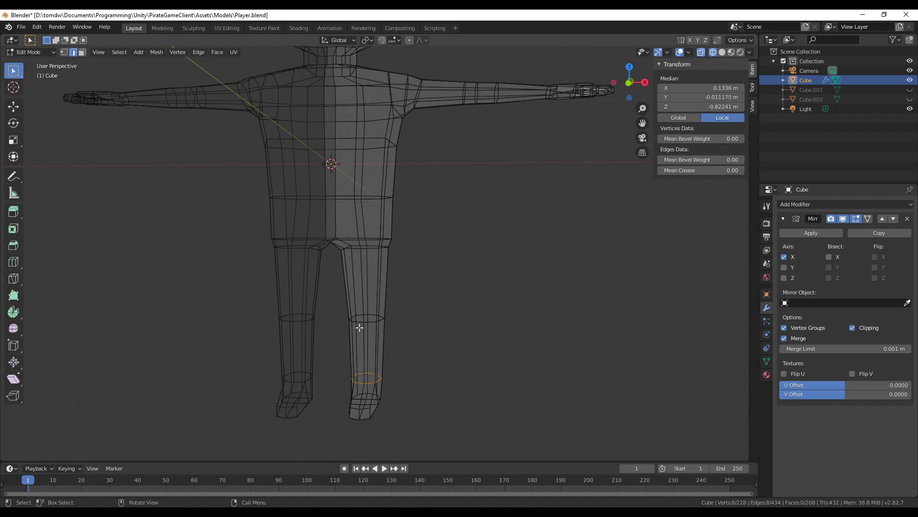
Measure the shoulder width and the arm's span and thickness from the front view.
middle_click_drag(444, 208, 540, 158)
scroll(540, 158, "up", 3)
key("alt+z")
key("KP_1")
key("alt+a")
left_click(14, 193)
left_click_drag(120, 226, 159, 160)
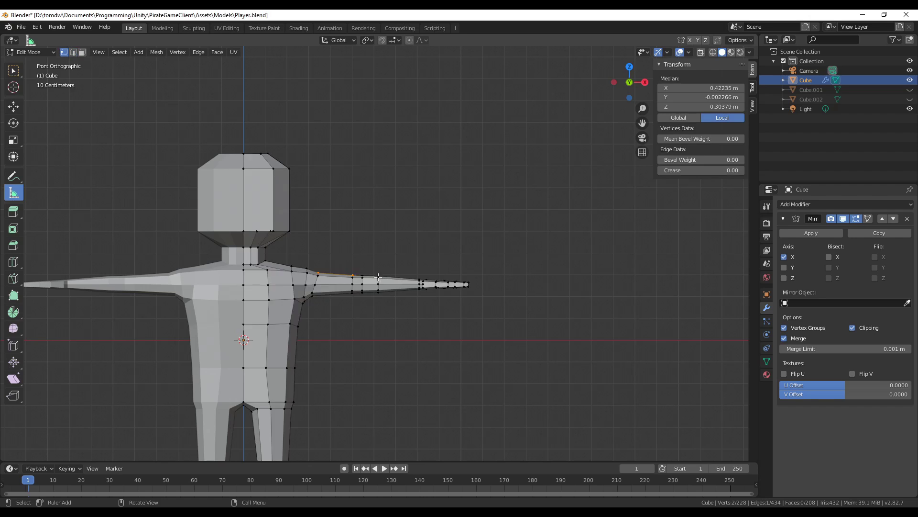
scroll(378, 277, "up", 6)
key("alt+a")
left_click_drag(434, 206, 231, 173)
scroll(252, 241, "down", 1)
key("alt+z")
left_click_drag(61, 222, 426, 180)
Select the linked forearm, then measure near the shoulder, the upper arm and further along the arm.
key("l")
scroll(335, 267, "down", 3)
key("alt+a")
left_click(13, 193)
middle_click_drag(236, 258, 263, 232)
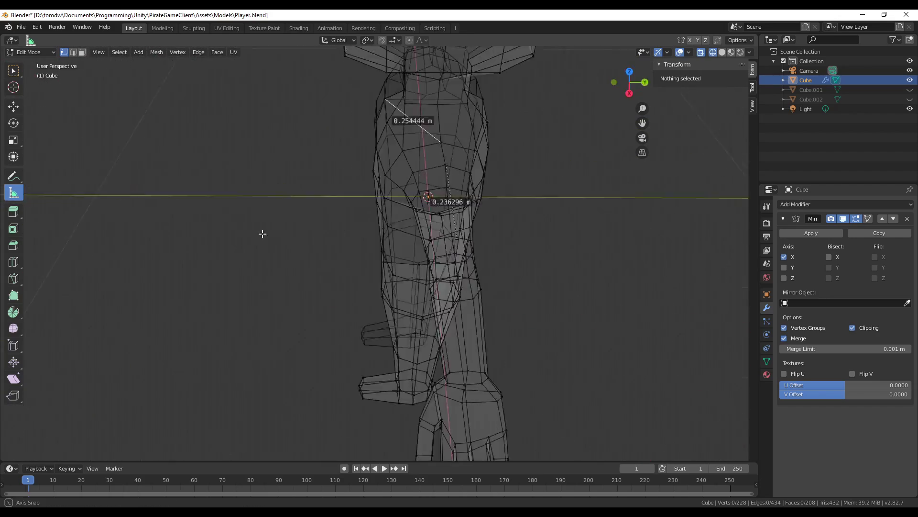
key("KP_1")
left_click_drag(239, 169, 312, 185)
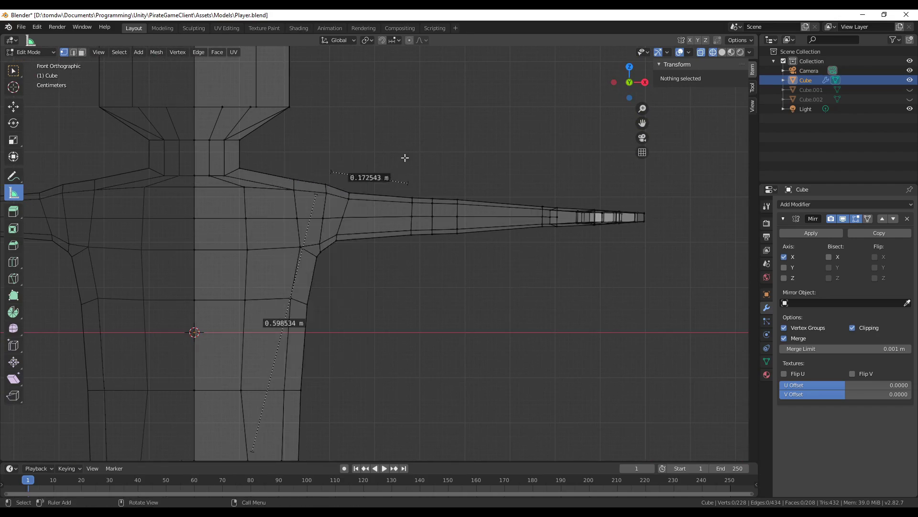
middle_click_drag(405, 157, 286, 182)
key("KP_1")
left_click_drag(347, 178, 201, 162)
middle_click_drag(328, 164, 268, 144)
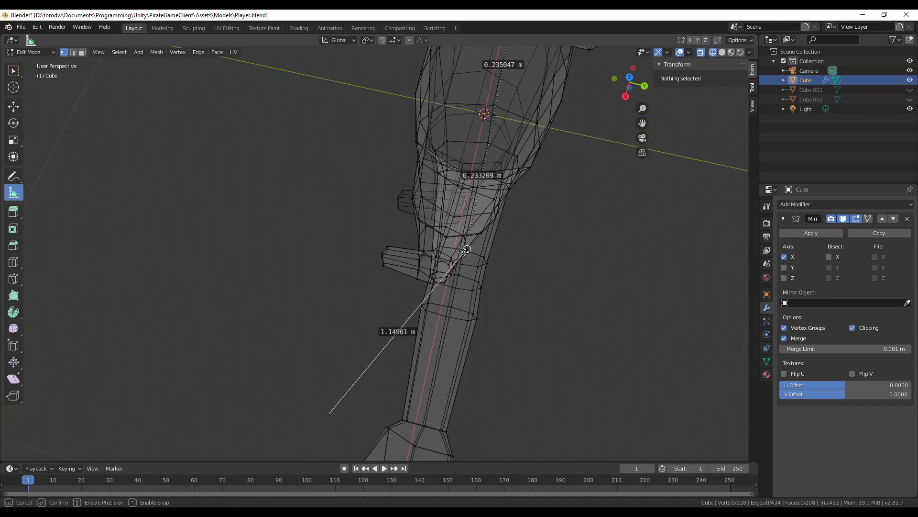
key("KP_1")
left_click_drag(493, 190, 565, 190)
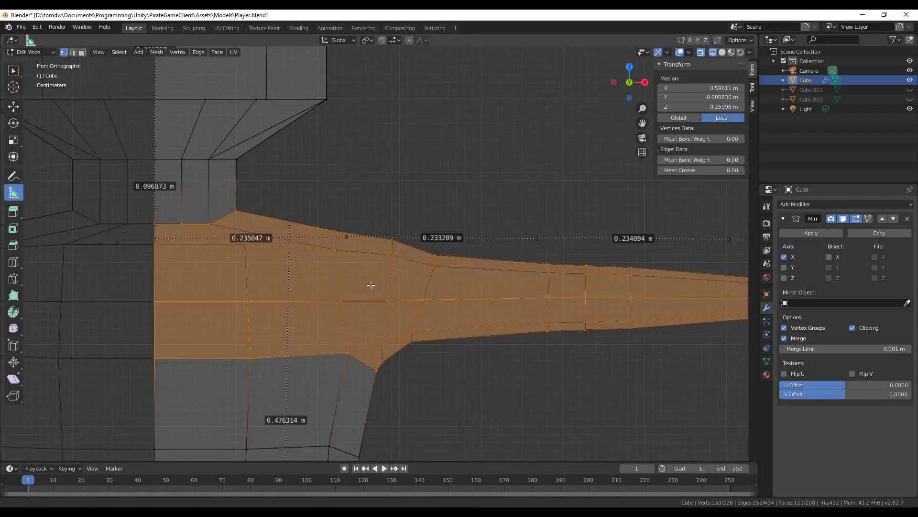
Box-select the arm faces and check them from the front and around the torso.
middle_click_drag(371, 285, 534, 211)
key("KP_1")
middle_click_drag(339, 248, 522, 234)
key("KP_1")
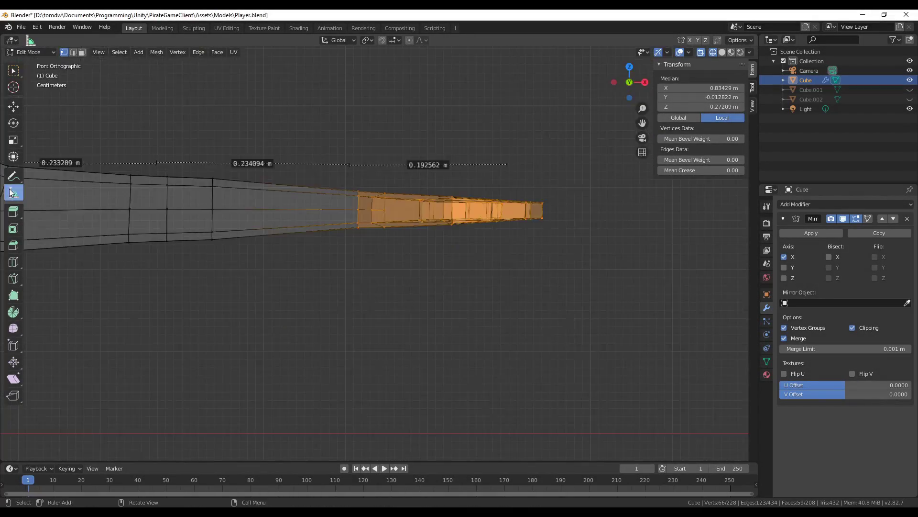
middle_click_drag(341, 200, 415, 171)
key("KP_1")
middle_click_drag(503, 277, 334, 239)
Move the shoulder vertex along X and add a new edge loop around the waist.
key("w")
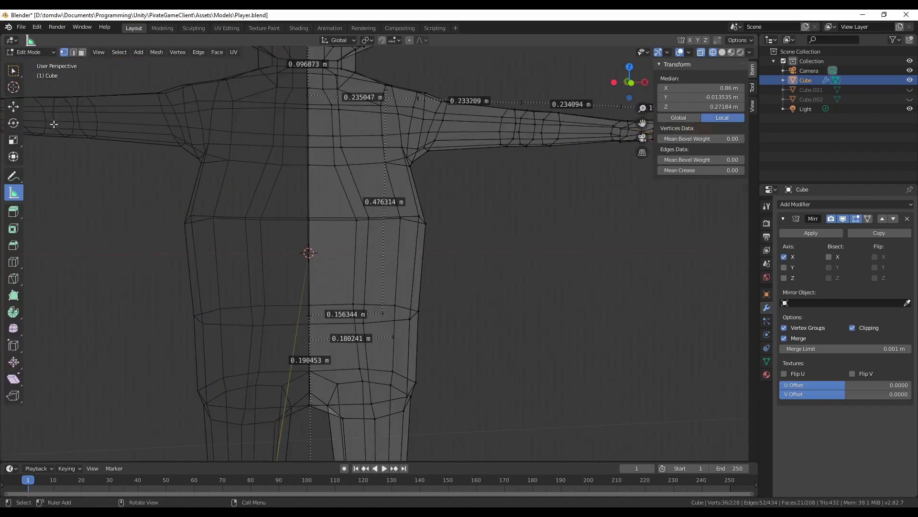
key("g")
key("x")
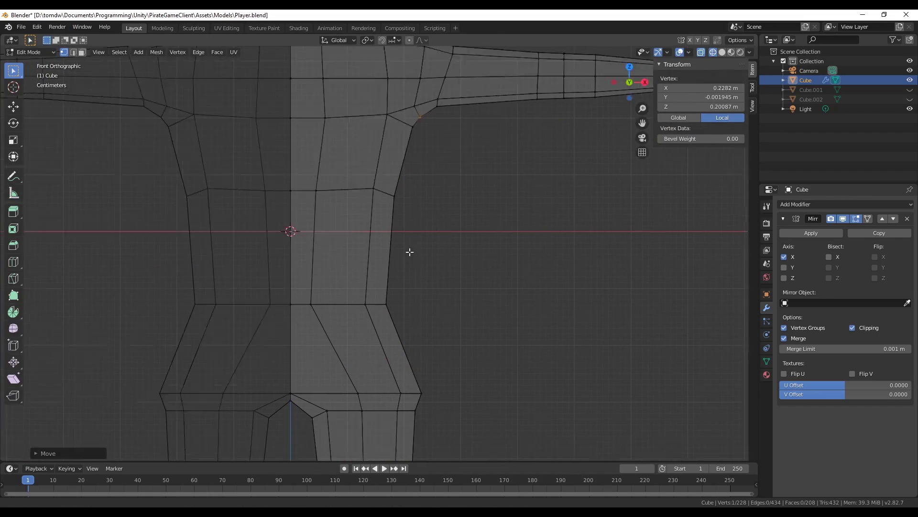
key("ctrl+r")
left_click(307, 271)
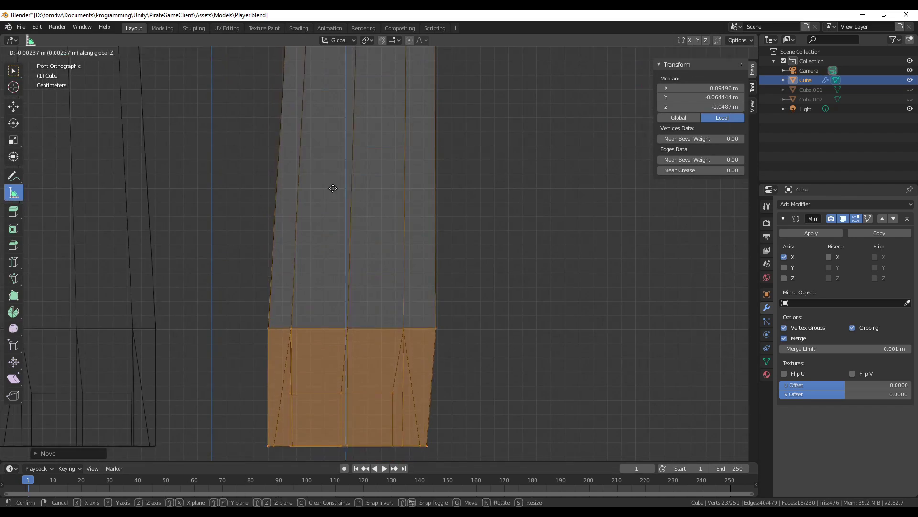
Confirm the leg loop move, clear the selection, and begin renaming the Cube object.
left_click(465, 209)
scroll(360, 285, "up", 8)
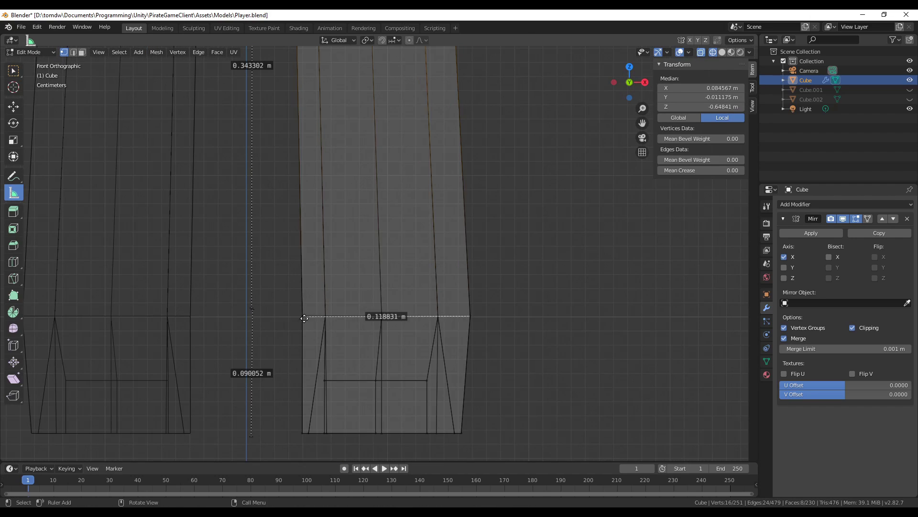
key("w")
scroll(295, 276, "down", 3)
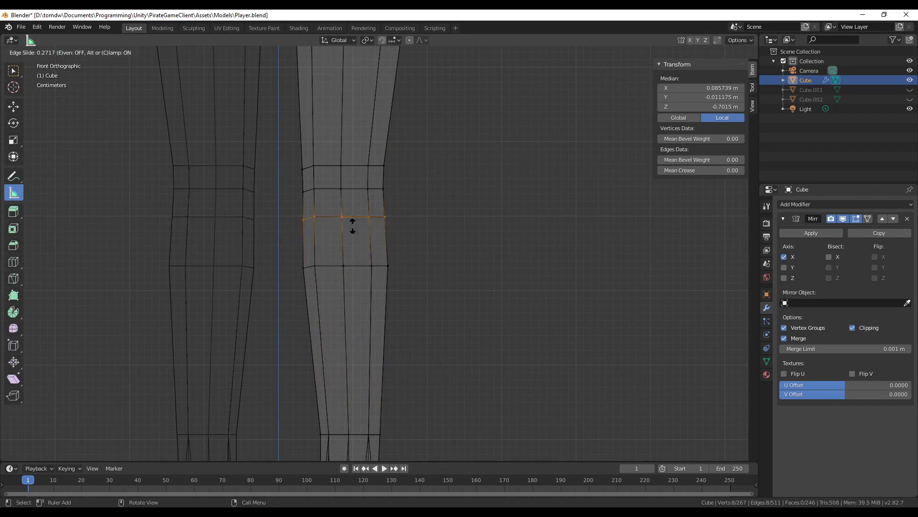
key("alt+a")
scroll(396, 274, "down", 3)
middle_click_drag(395, 275, 620, 322)
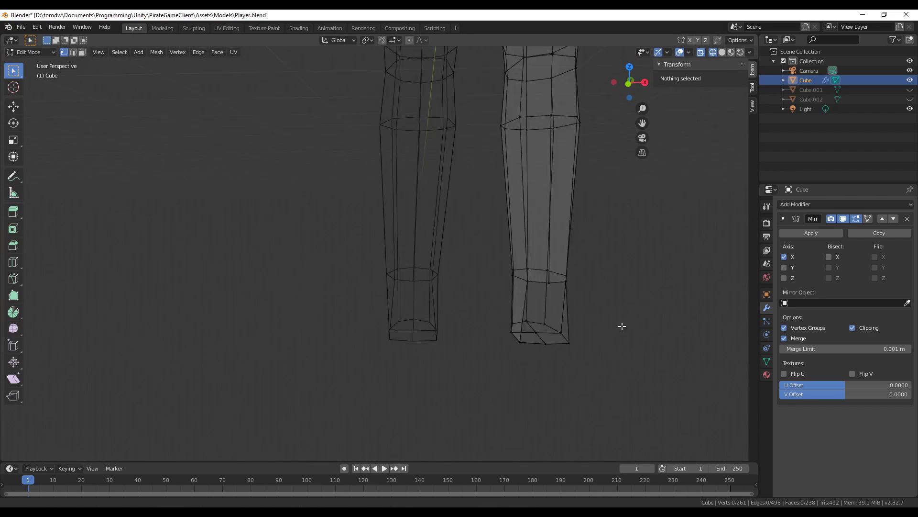
scroll(620, 322, "down", 4)
double_click(806, 79)
type("p")
Select the right ankle edge and add an edge loop across the lower leg.
middle_click_drag(486, 311, 416, 287)
scroll(416, 287, "up", 5)
left_click(411, 293)
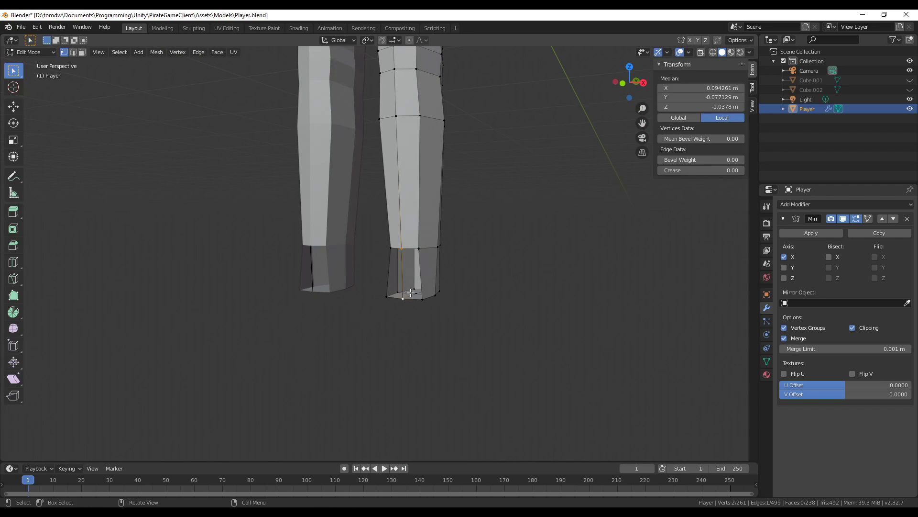
key("KP_3")
key("alt+z")
key("1")
scroll(402, 218, "down", 2)
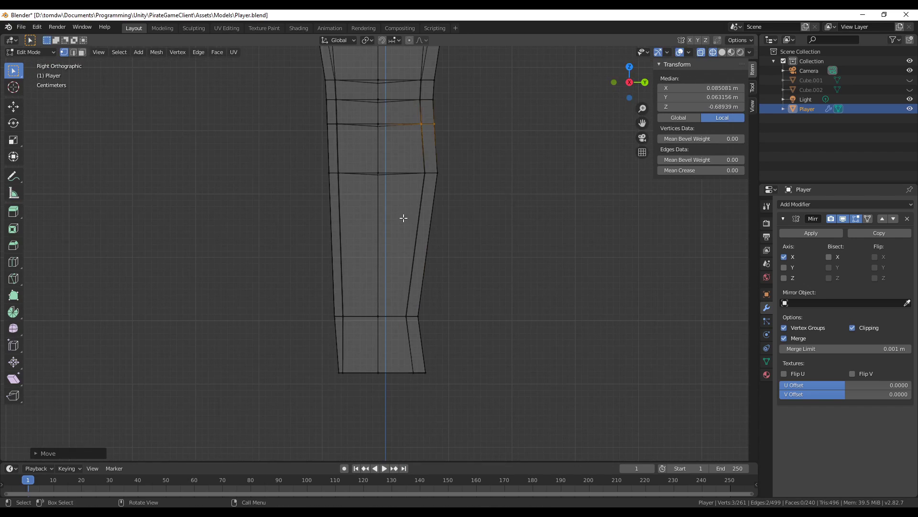
middle_click_drag(469, 264, 496, 187)
key("KP_1")
scroll(496, 187, "up", 3)
key("ctrl+r")
left_click(406, 191)
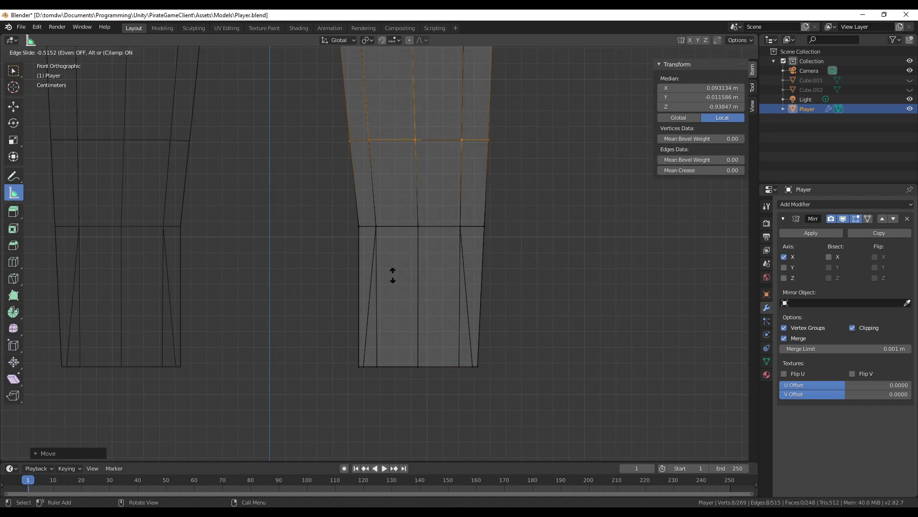
key("ctrl+z")
key("ctrl+z")
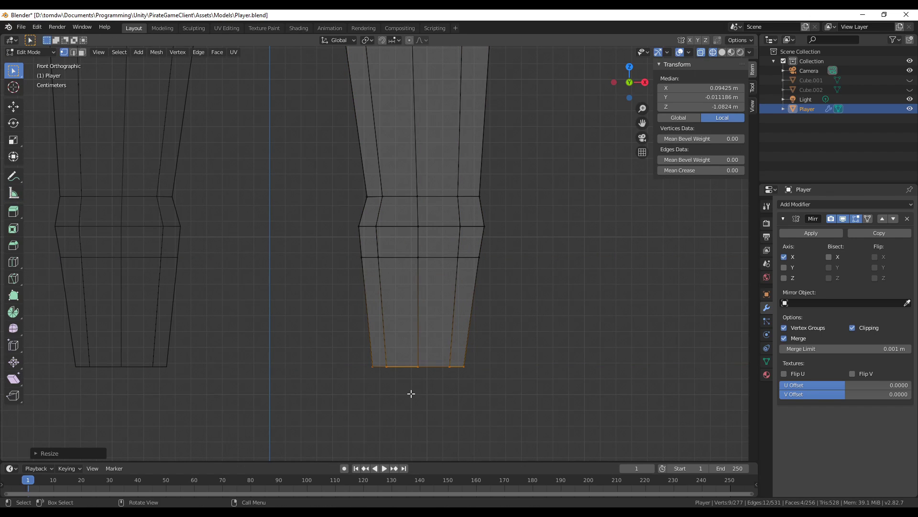
In see-through right side view, move the toe vertices forward to make the foot 0.238 m long.
scroll(420, 413, "up", 1)
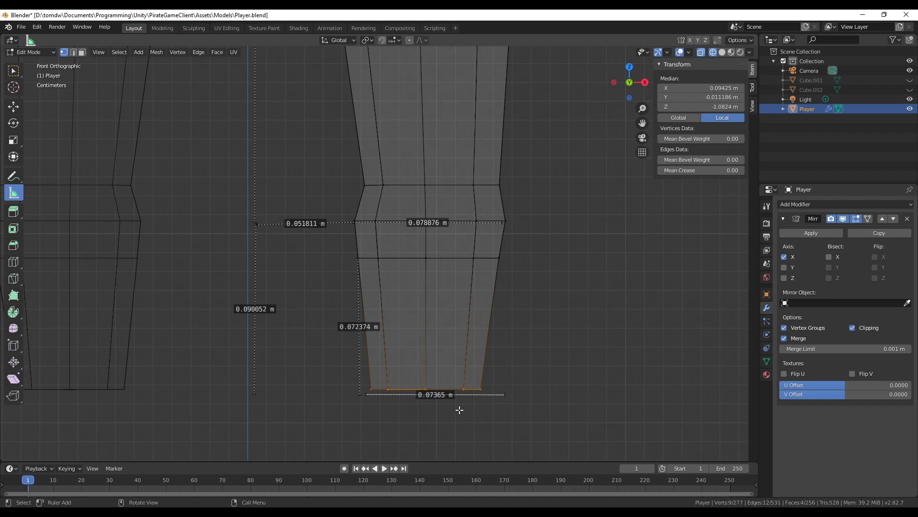
key("w")
mouse_move(359, 247)
middle_mouse_down()
mouse_move(508, 323)
mouse_move(587, 291)
middle_mouse_up()
key("3")
key("alt+z")
scroll(587, 290, "up", 2)
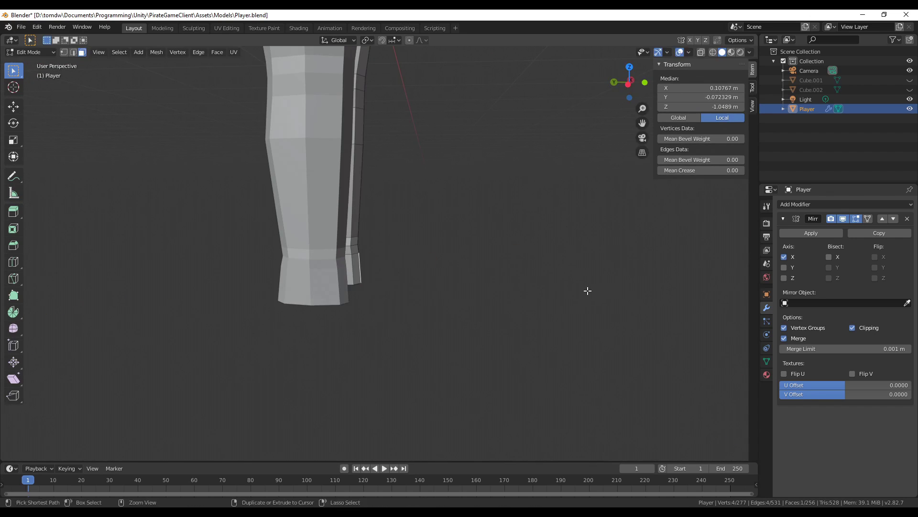
key("KP_3")
key("alt+z")
key("1")
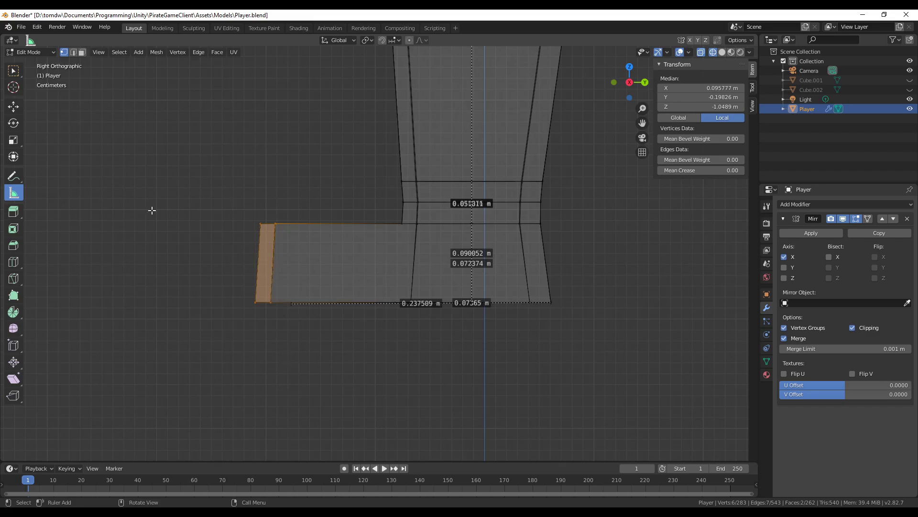
key("g")
left_click(67, 85)
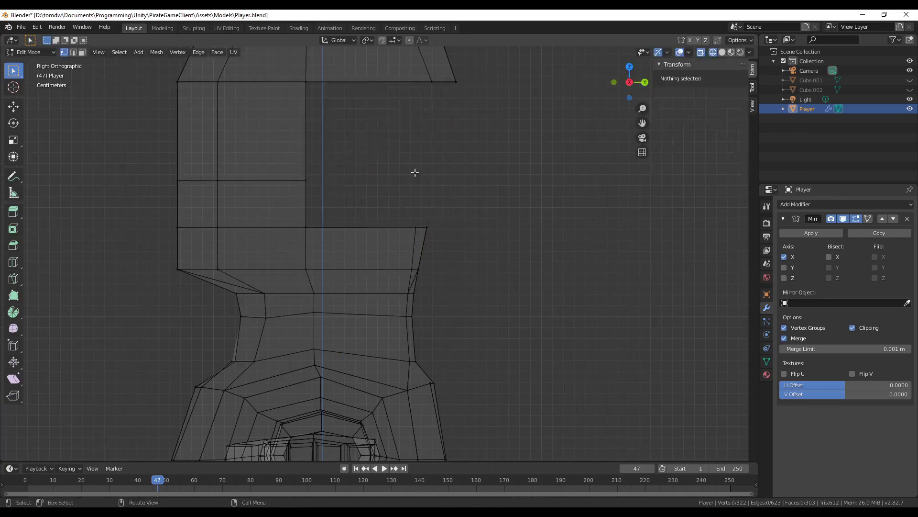
Slide the selected torso edge loop and orbit to view the character from below.
key("g")
key("g")
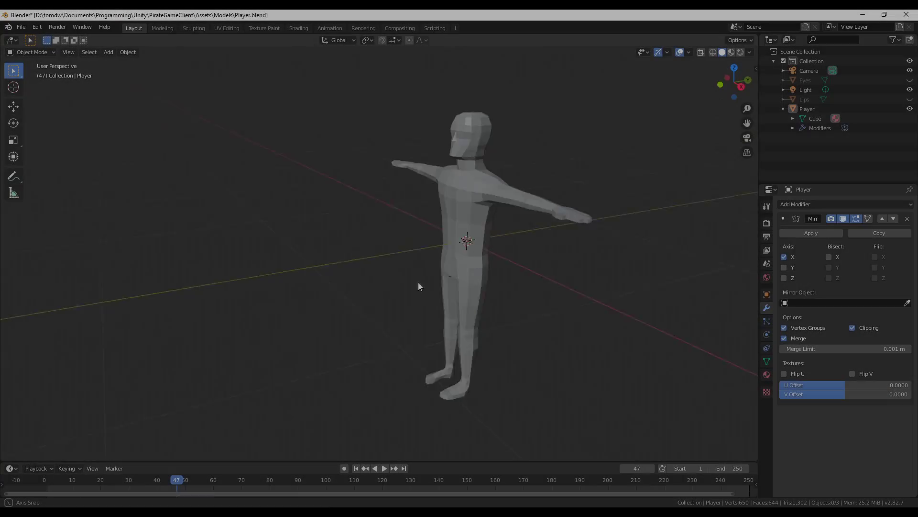
middle_click_drag(419, 283, 481, 234)
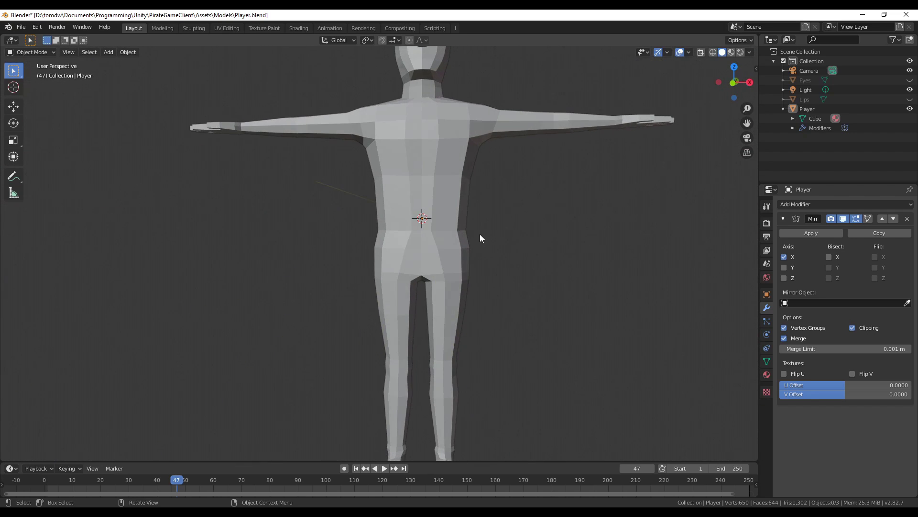
middle_click_drag(485, 157, 470, 313, "shift")
scroll(513, 210, "up", 3)
scroll(513, 212, "up", 2)
middle_click_drag(513, 212, 449, 289, "shift")
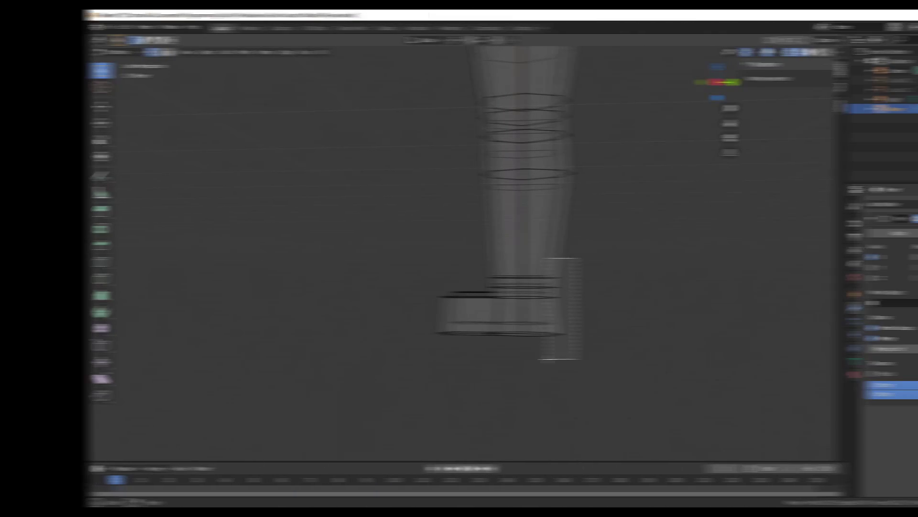
Move the toe vertices along Y and measure the foot at about 0.249 m.
key("g")
key("y")
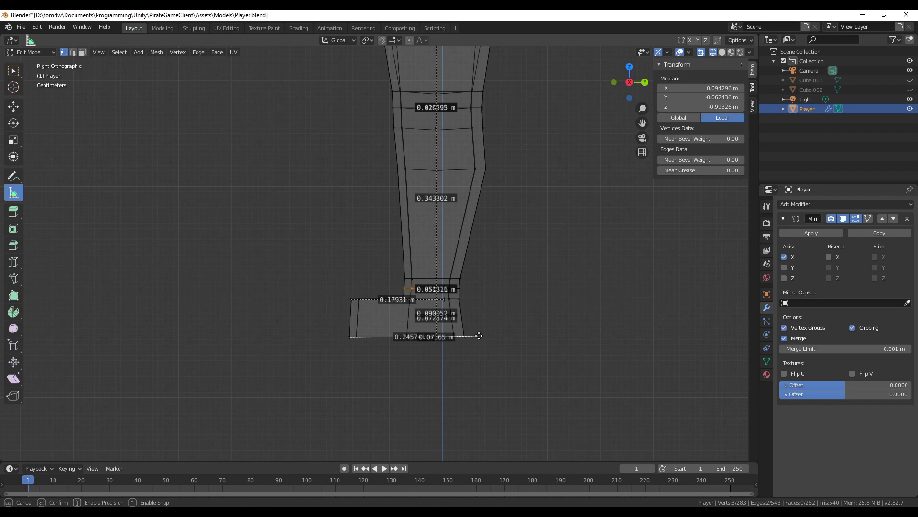
left_click_drag(351, 339, 334, 335)
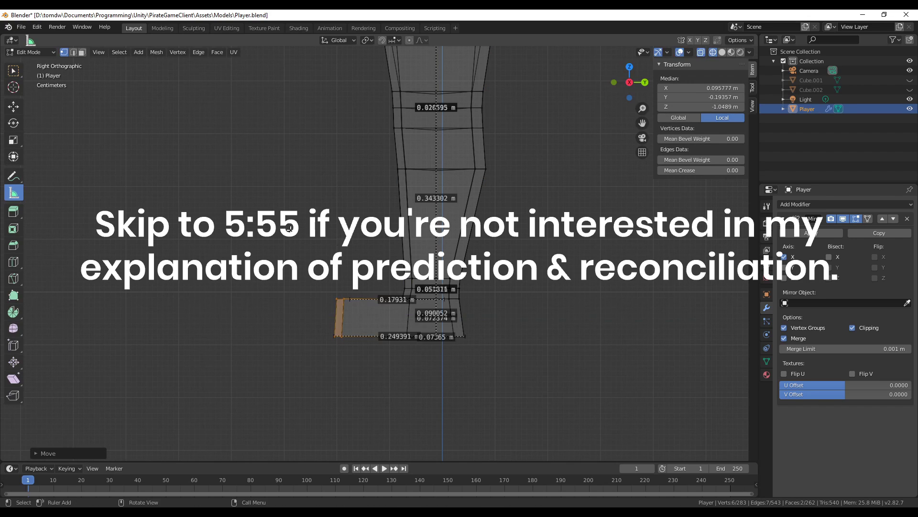
scroll(391, 291, "up", 3)
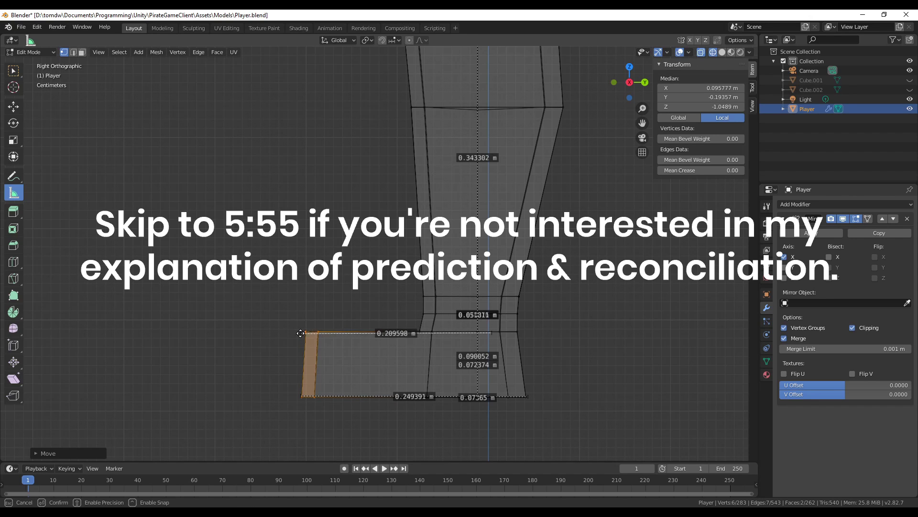
left_click_drag(301, 333, 303, 332)
scroll(552, 281, "down", 5)
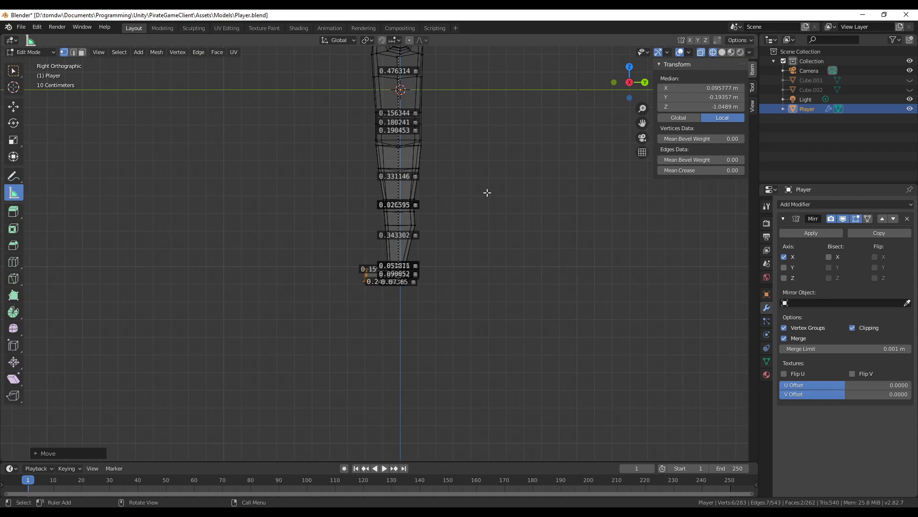
scroll(414, 86, "up", 4)
Measure the upper leg width, then scale its vertices narrower.
left_click_drag(414, 87, 421, 238)
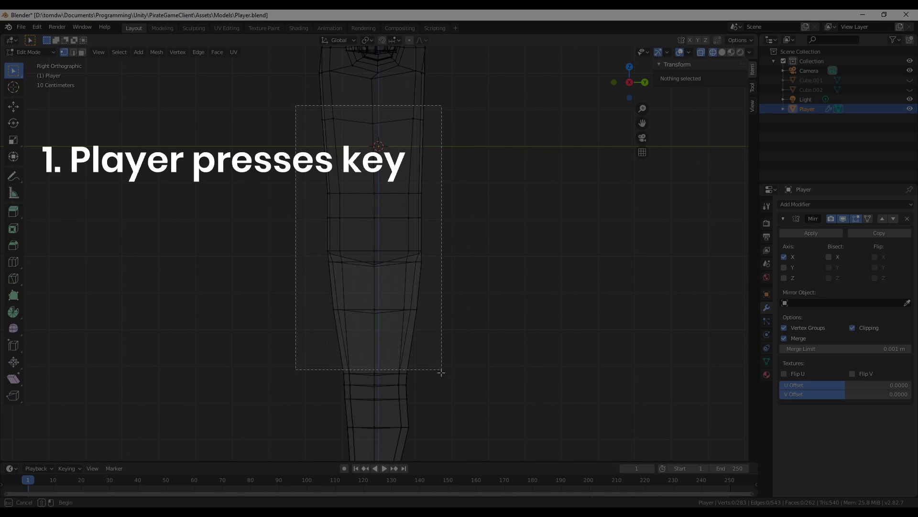
left_click_drag(441, 373, 319, 226)
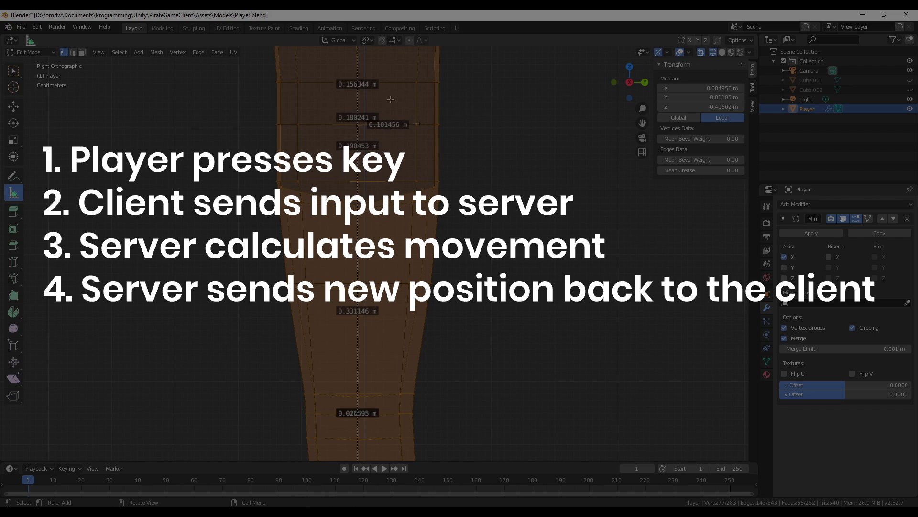
key("s")
left_click(472, 141)
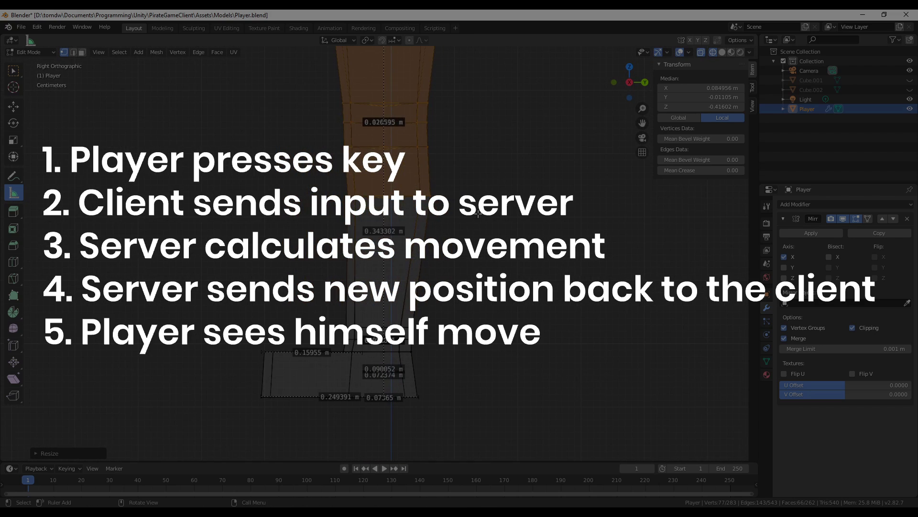
key("alt+a")
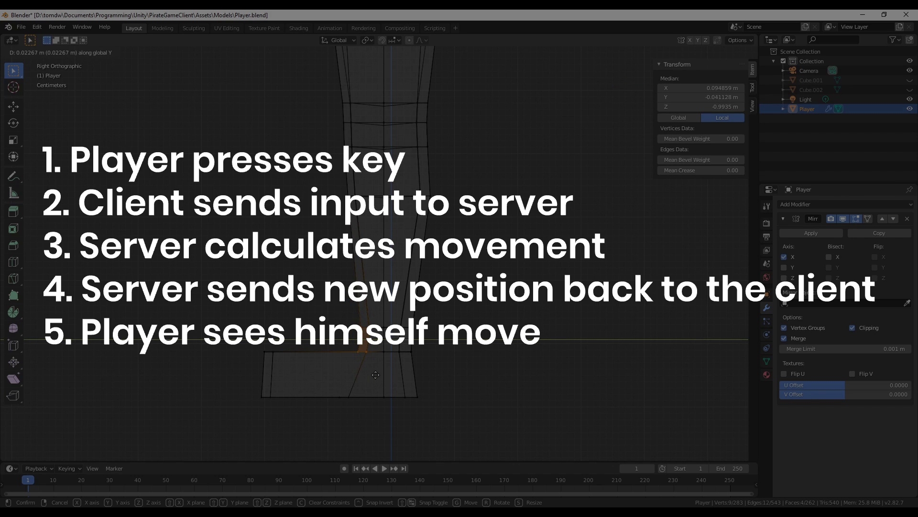
scroll(363, 300, "up", 4)
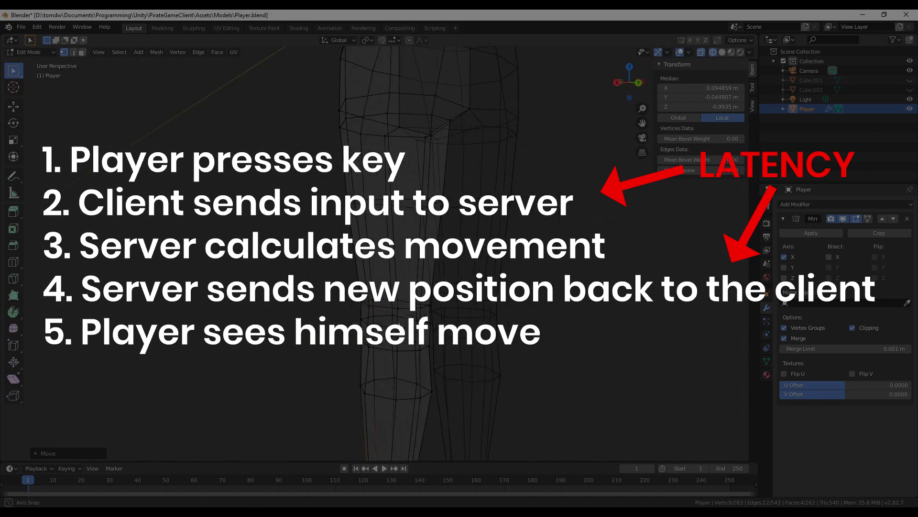
middle_click_drag(363, 301, 302, 233, "shift")
scroll(31, 208, "down", 3)
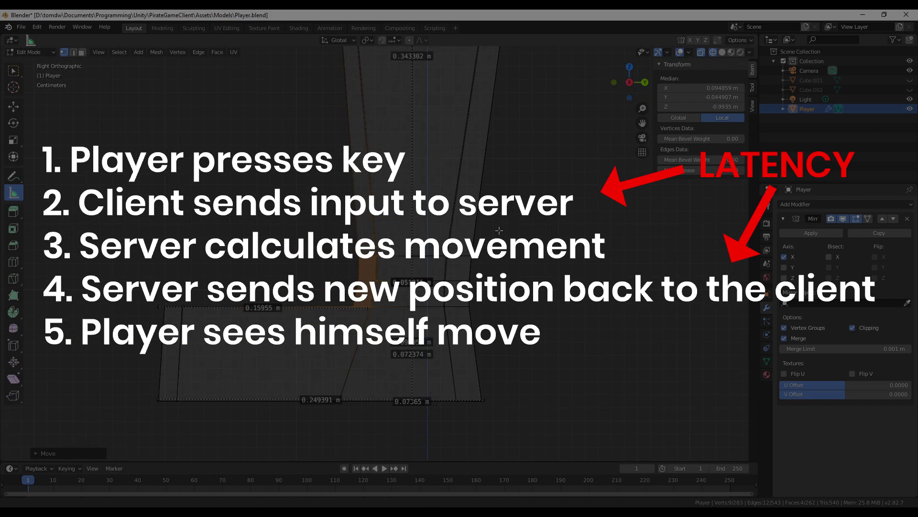
Box-select the ankle and foot vertices and nudge them into place.
left_click_drag(210, 306, 266, 351)
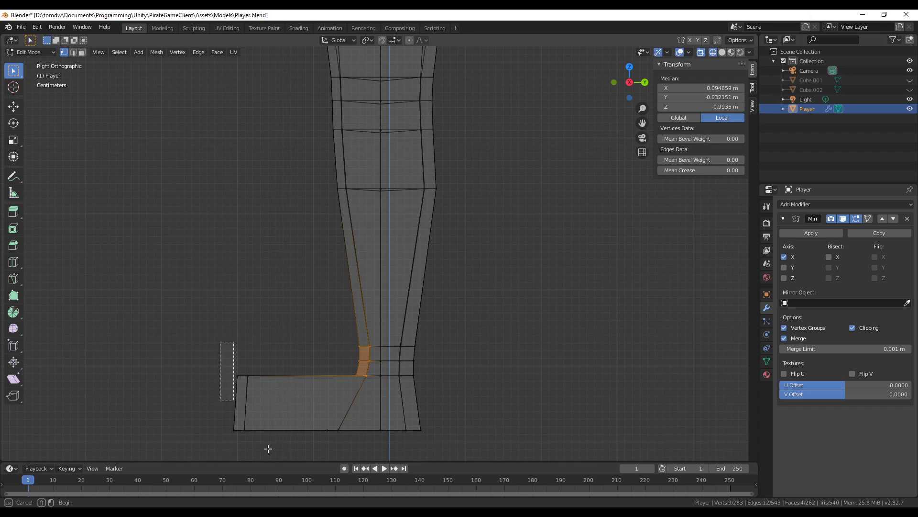
left_click_drag(268, 448, 375, 450)
left_click_drag(434, 318, 389, 380)
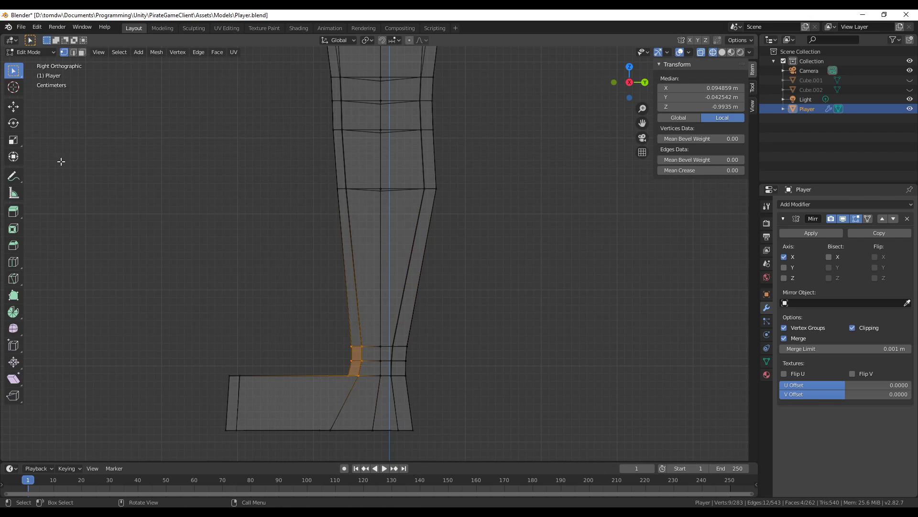
left_click(376, 364)
scroll(323, 454, "up", 2)
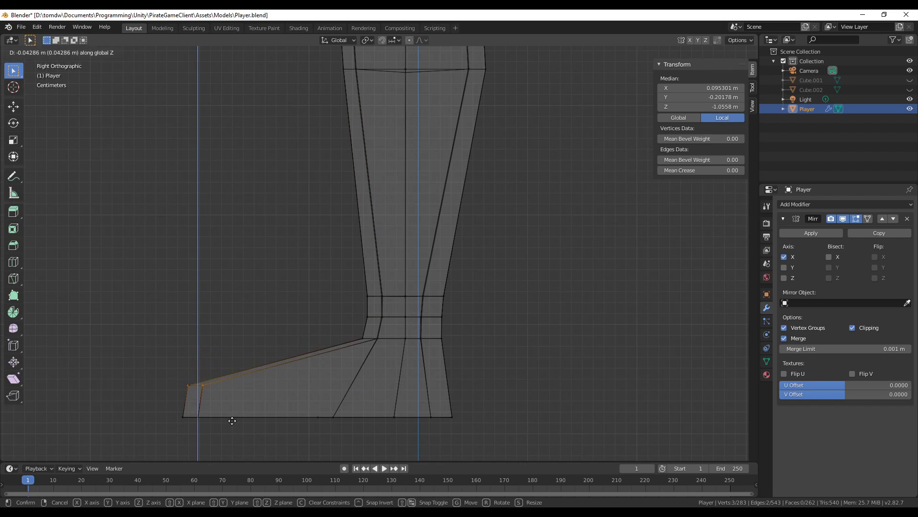
Add a loop cut across the foot and check it from the side view.
middle_click_drag(189, 349, 224, 350)
key("KP_3")
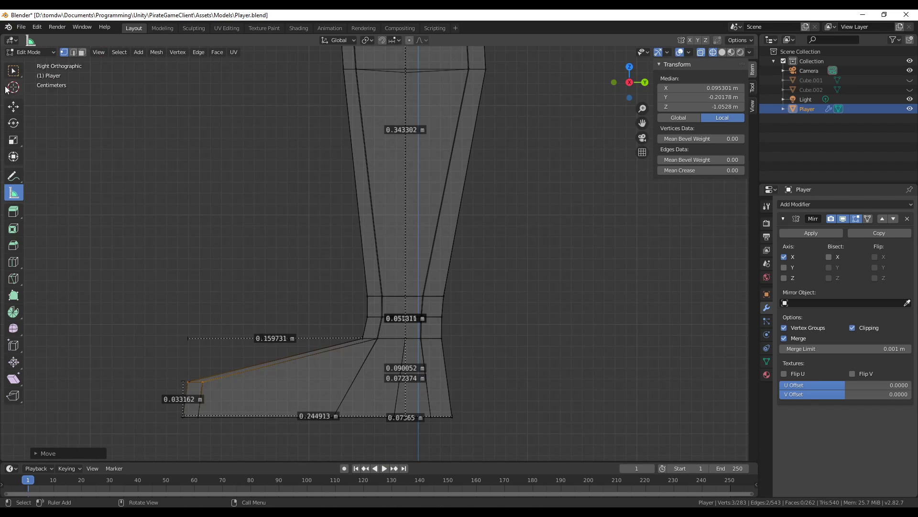
left_click(238, 395)
middle_click_drag(238, 395, 266, 389)
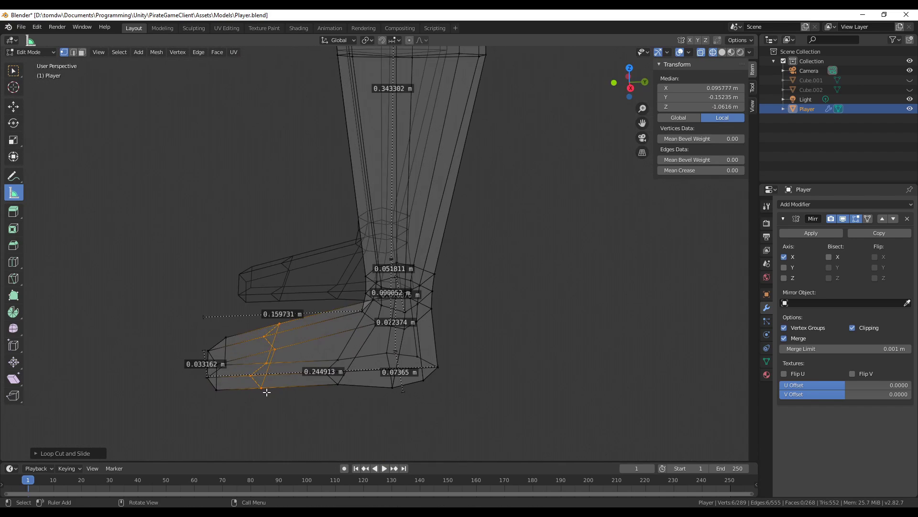
key("KP_3")
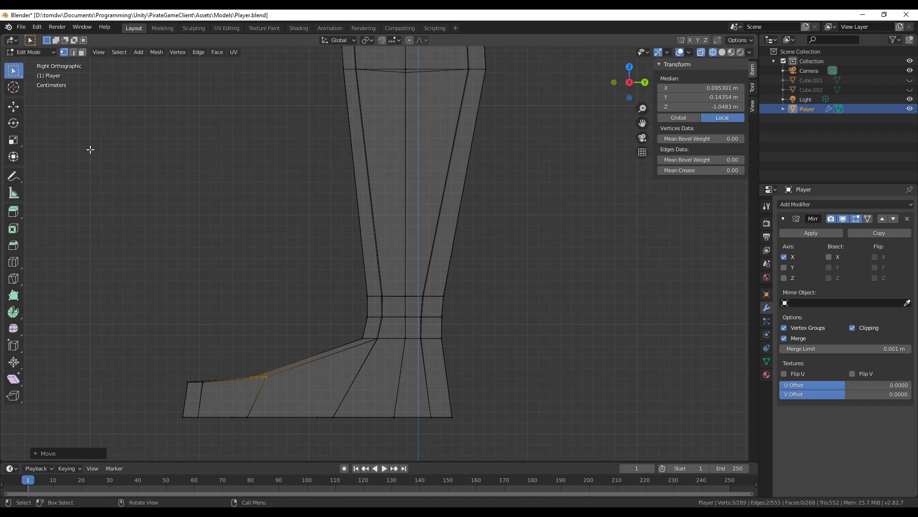
Move the new instep vertex along Y, then select more foot vertices.
left_click(327, 379)
middle_click_drag(327, 379, 473, 291)
left_click(316, 412, "shift")
middle_click_drag(316, 412, 401, 377)
Move the selected foot vertices sideways along X, then select the leg's bottom vertices.
key("g")
key("x")
left_click(406, 317)
middle_click_drag(406, 318, 511, 150, "shift")
key("b")
left_click_drag(298, 307, 458, 251)
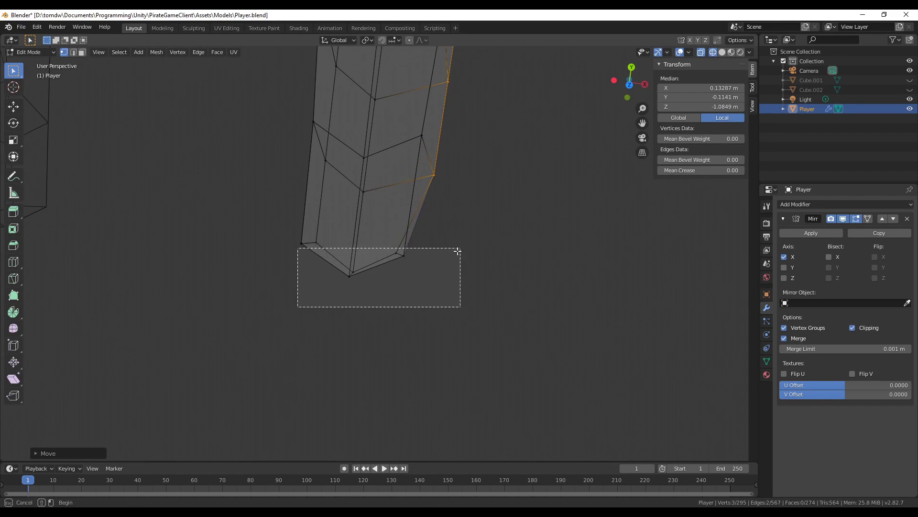
left_click(446, 253)
middle_click_drag(459, 85, 377, 284, "shift")
Box-select a foot vertex and move it along Y.
key("b")
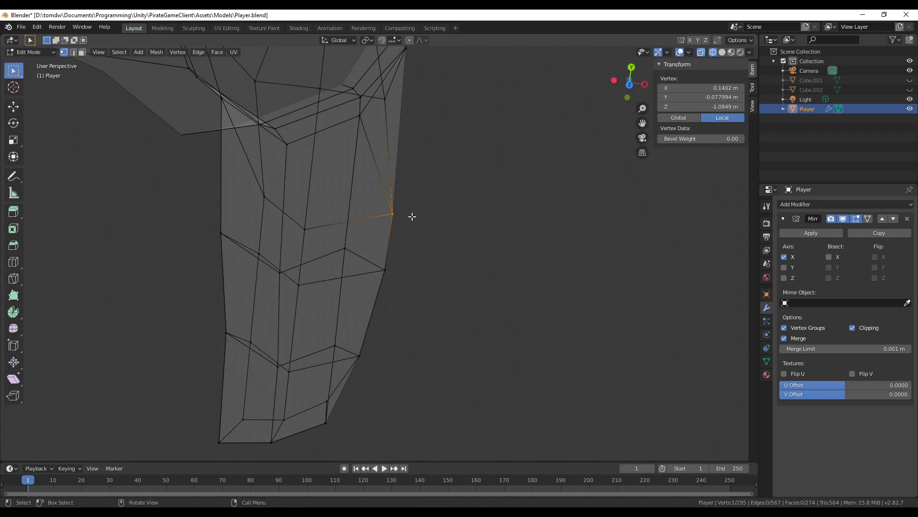
key("g")
key("y")
mouse_move(420, 212)
middle_mouse_down()
mouse_move(473, 203)
mouse_move(574, 332)
mouse_move(584, 234)
mouse_move(371, 267)
mouse_move(363, 206)
middle_mouse_up()
left_click(473, 203)
Knife-cut new edges into the side of the foot.
key("alt+z")
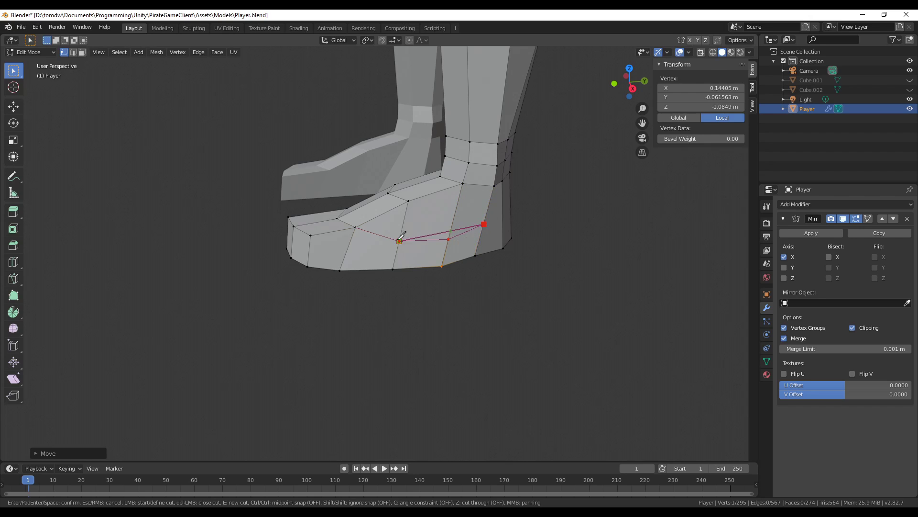
key("Return")
middle_click_drag(401, 236, 408, 334)
key("KP_3")
key("KP_1")
Select more foot vertices in Front view and try a sideways X move, undoing it.
left_click(408, 335, "shift")
key("KP_1")
key("g")
key("x")
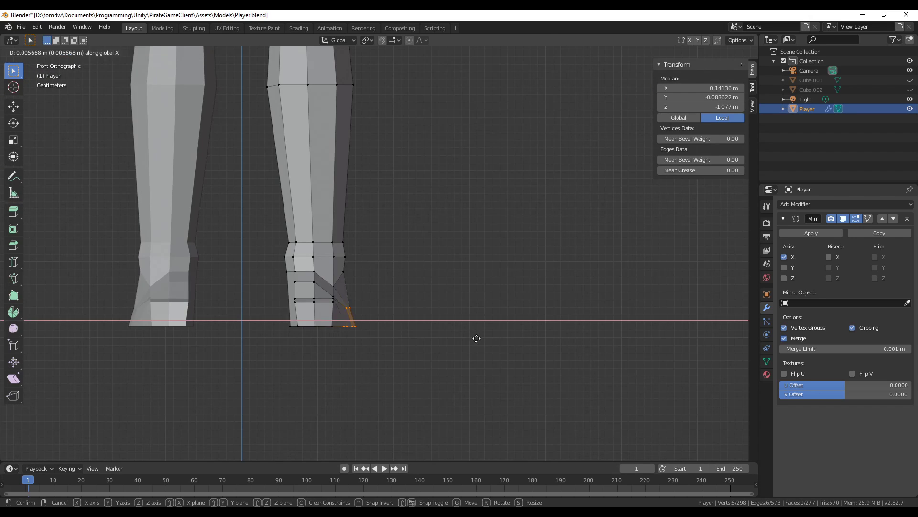
key("ctrl+z")
middle_click_drag(373, 302, 440, 203)
key("ctrl+z")
Try another sideways X move on the foot vertices, then undo it.
left_click(416, 135)
middle_click_drag(416, 135, 543, 260)
key("g")
key("x")
left_click(583, 222)
key("ctrl+z")
key("ctrl+z")
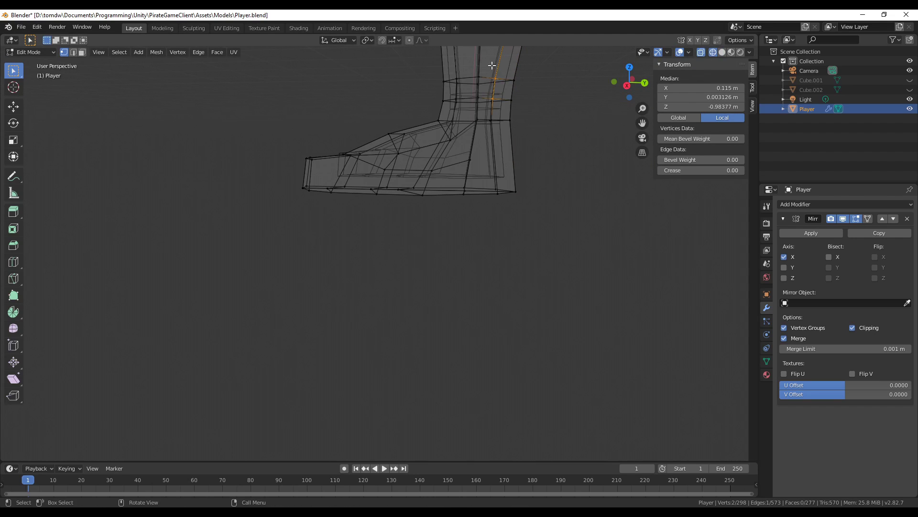
middle_click_drag(547, 128, 412, 227)
Scale two foot vertices inward along X, twice.
left_click(413, 227, "shift")
key("s")
key("x")
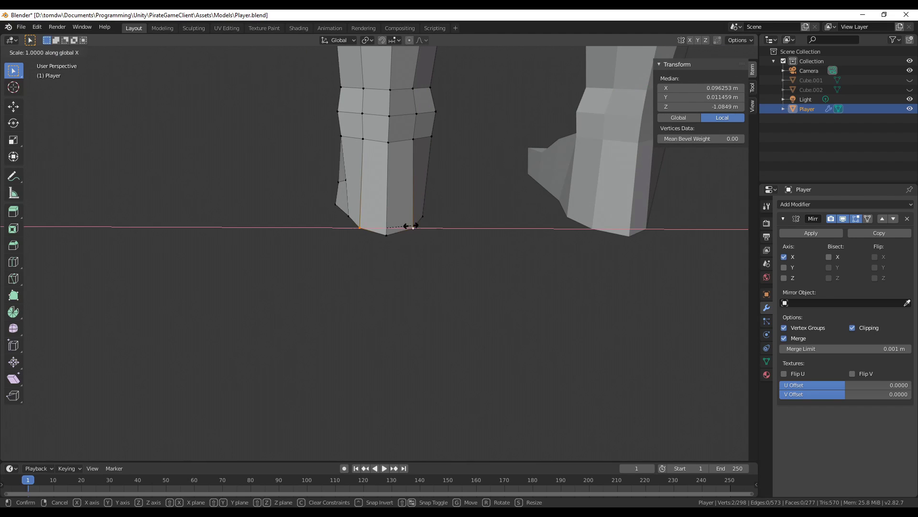
left_click(474, 216)
middle_click_drag(474, 216, 510, 201)
key("s")
key("x")
left_click(517, 225)
Finish another knife cut on the foot and shift its vertex along X.
key("Return")
key("g")
key("x")
left_click(511, 141)
key("ctrl+z")
left_click(557, 153)
Move foot vertices vertically along Z to round the foot's side.
left_click(410, 228)
middle_click_drag(411, 228, 362, 175)
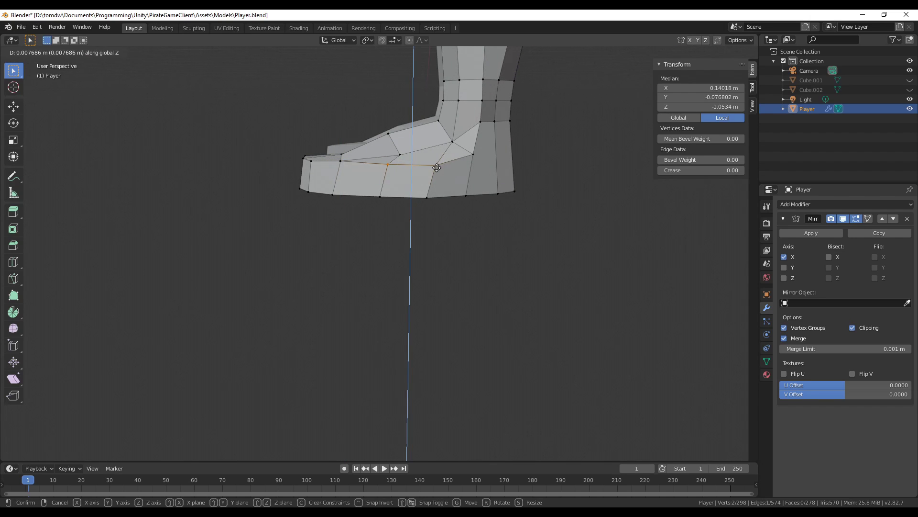
left_click(437, 167)
middle_click_drag(436, 168, 382, 197)
left_click(366, 192, "shift")
key("g")
key("z")
left_click(381, 197)
Extrude the toe faces outward to lengthen the toe.
key("3")
left_click(397, 180)
scroll(397, 181, "up", 4)
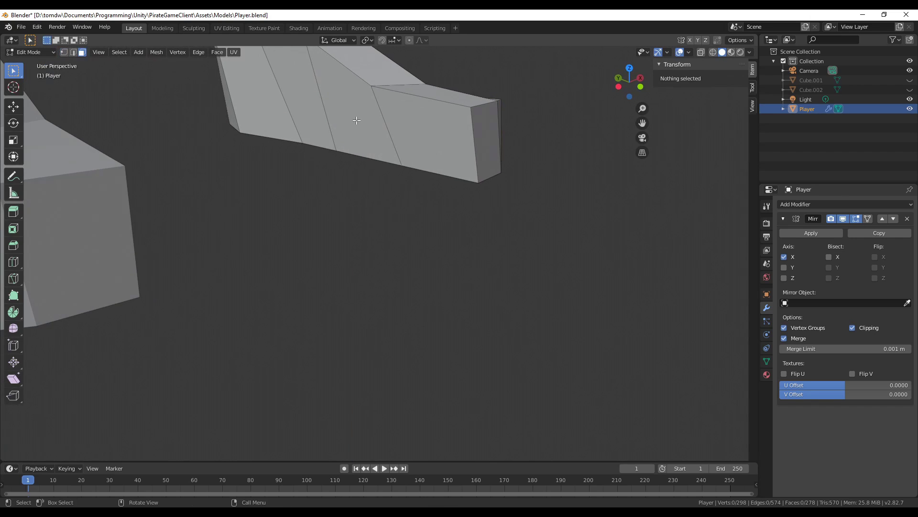
key("e")
left_click(458, 198)
scroll(455, 170, "up", 2)
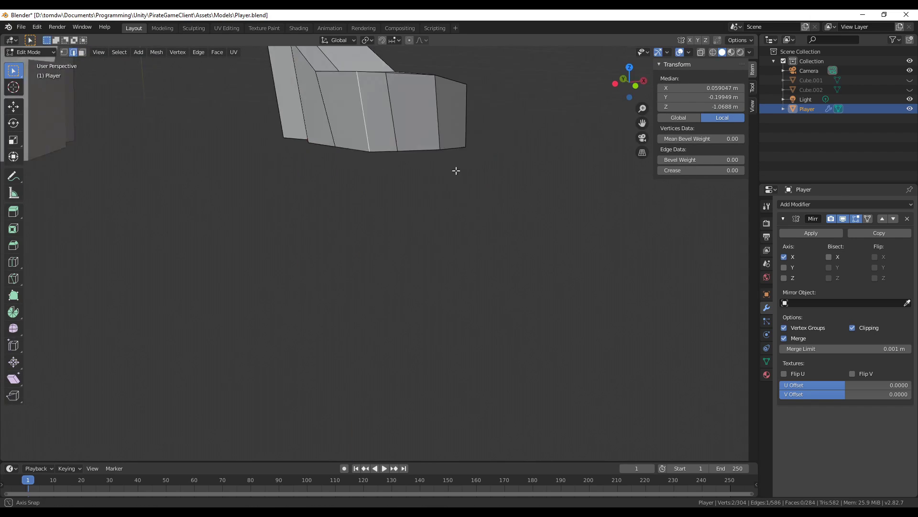
Select two toe vertices and try a sideways X move, undoing it.
key("1")
left_click(294, 153)
key("g")
key("x")
left_click(294, 72, "shift")
scroll(363, 152, "down", 3)
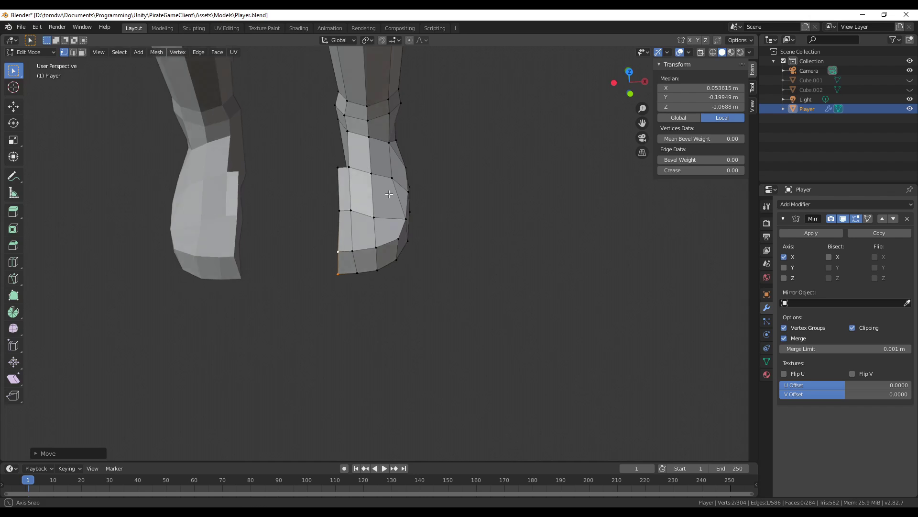
key("ctrl+z")
key("z")
mouse_move(389, 193)
middle_mouse_down()
mouse_move(390, 233)
mouse_move(469, 159)
mouse_move(386, 243)
mouse_move(496, 237)
mouse_move(390, 205)
mouse_move(425, 88)
mouse_move(423, 137)
middle_mouse_up()
Select a leg vertex, move it, then slide it along Y.
left_click(386, 243)
key("g")
left_click(408, 264)
key("g")
key("y")
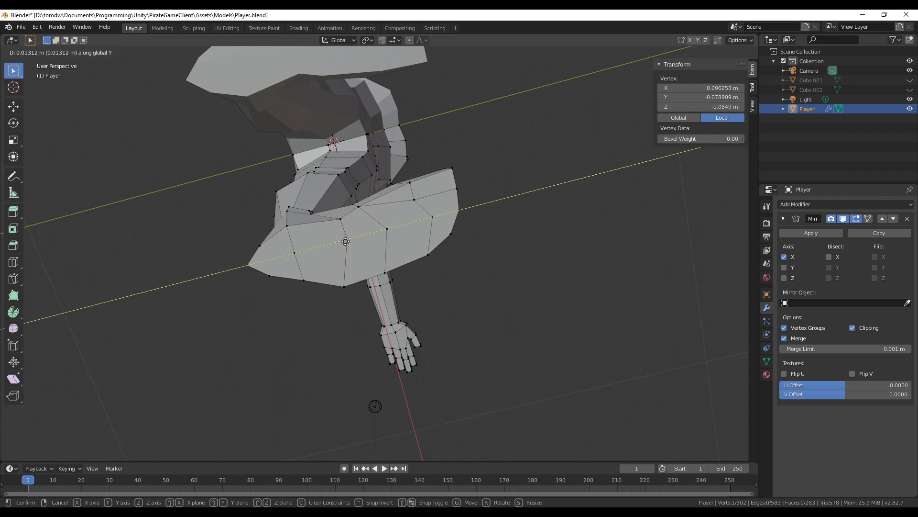
left_click(333, 226)
Raise an edge on the foot's underside slightly along Z.
middle_click_drag(333, 226, 383, 176)
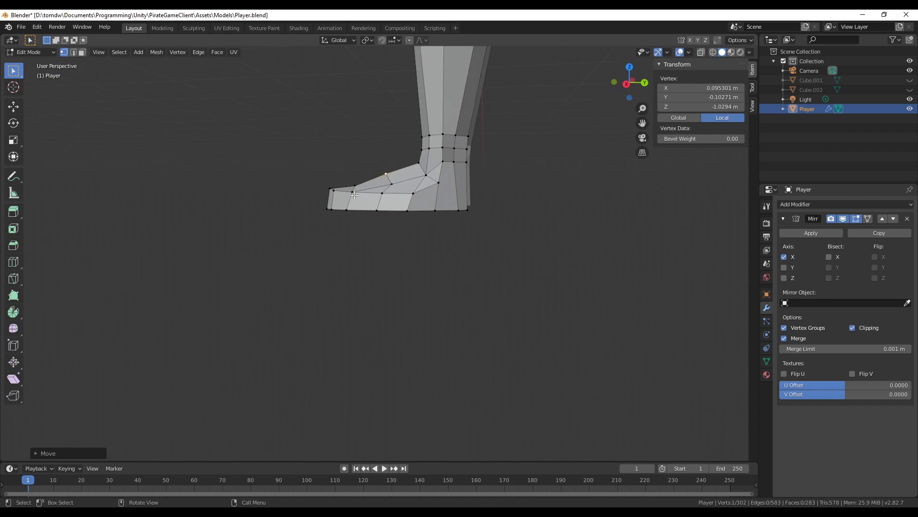
middle_click_drag(353, 194, 410, 242)
left_click(371, 123)
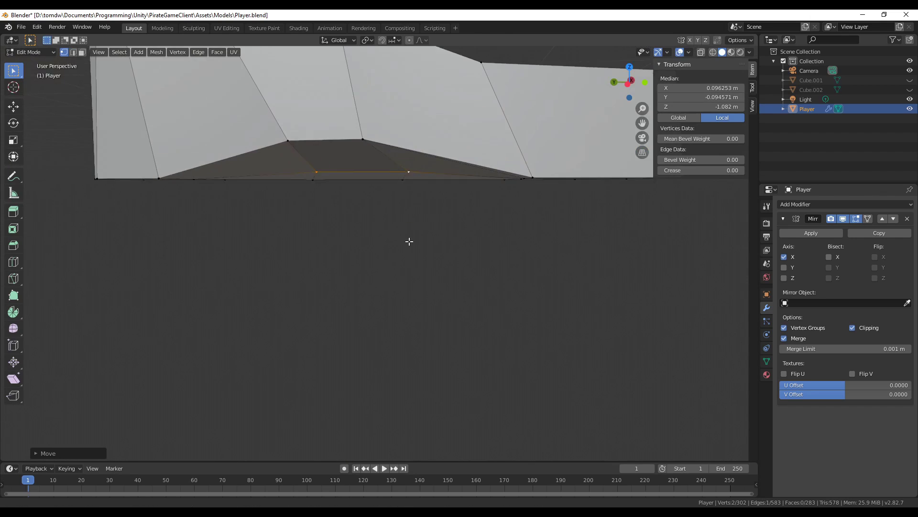
key("g")
key("z")
left_click(178, 185)
middle_click_drag(178, 185, 215, 199, "shift")
Knife-cut across the foot and slide the new cut along X.
key("k")
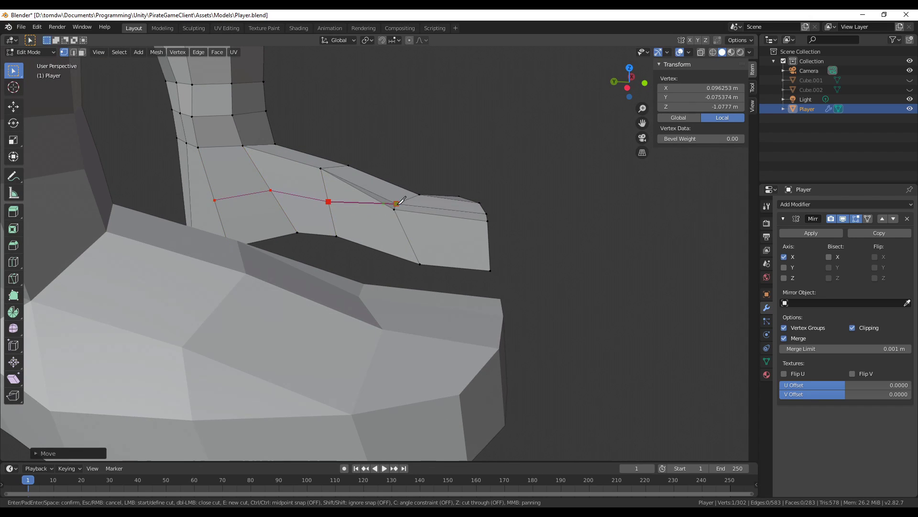
key("Return")
middle_click_drag(400, 201, 485, 253)
key("g")
key("x")
left_click(359, 164)
Select two more foot vertices, cancelling a vertical move along the way.
left_click(322, 259)
key("g")
key("z")
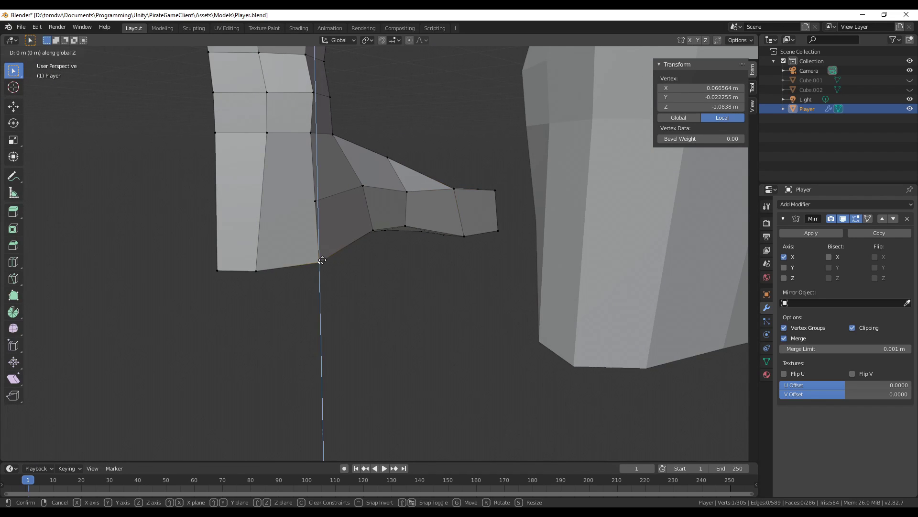
key("Escape")
middle_click_drag(322, 260, 474, 170)
left_click(382, 287, "shift")
key("3")
key("1")
Try moving a foot vertex along Y, cancel, and leave Edit Mode.
left_click(308, 156)
key("g")
key("y")
key("Escape")
key("g")
key("y")
key("Escape")
Save the Player.blend file.
scroll(473, 170, "down", 5)
scroll(273, 261, "up", 3)
key("Tab")
key("ctrl+s")
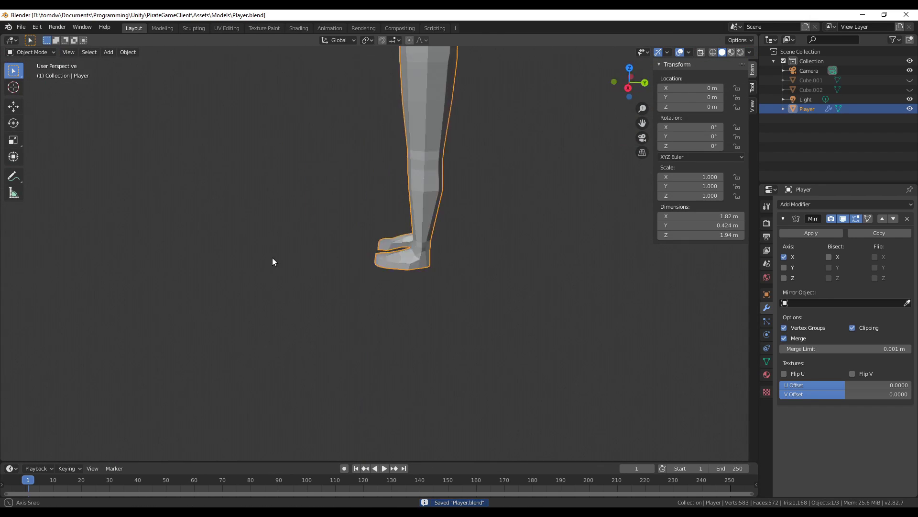
In a see-through front view, select the whole foot and rotate it 12° around Z.
key("KP_1")
key("Tab")
key("alt+z")
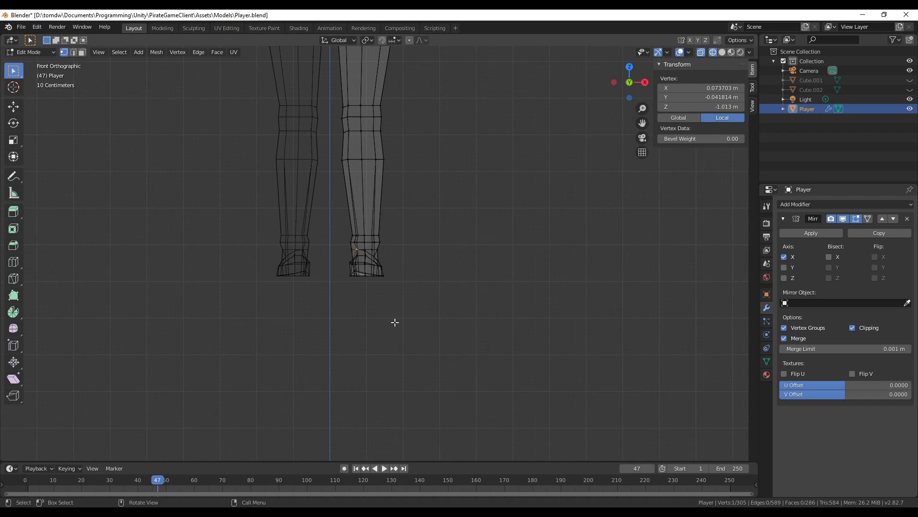
key("l")
middle_click_drag(537, 199, 451, 201)
type("rz12")
key("Return")
Deselect, view the other side of the legs and select the right foot piece.
key("alt+z")
key("alt+a")
scroll(525, 236, "up", 3)
scroll(525, 235, "up", 2)
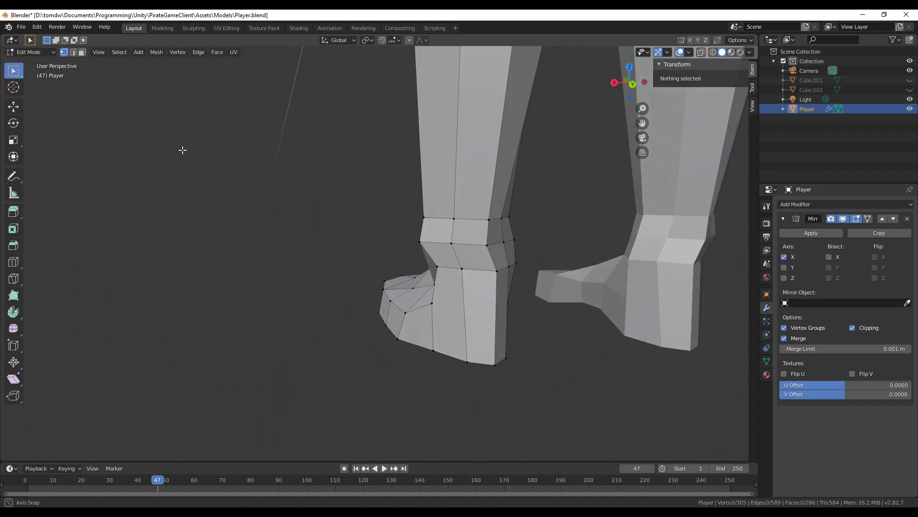
middle_click_drag(182, 149, 439, 199)
key("l")
key("alt+z")
middle_click_drag(432, 258, 408, 235)
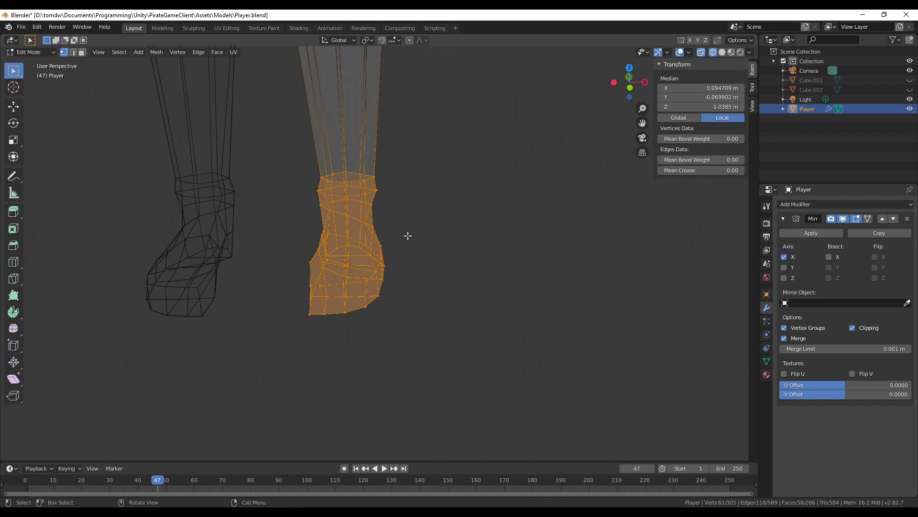
key("alt+z")
middle_click_drag(297, 178, 533, 349)
Adjust the ankle ring selection, move the foot, and return to Object Mode.
key("ctrl+KP_Subtract")
key("ctrl+KP_Add")
key("g")
key("x")
key("y")
left_click(409, 312)
key("Tab")
scroll(421, 220, "down", 8)
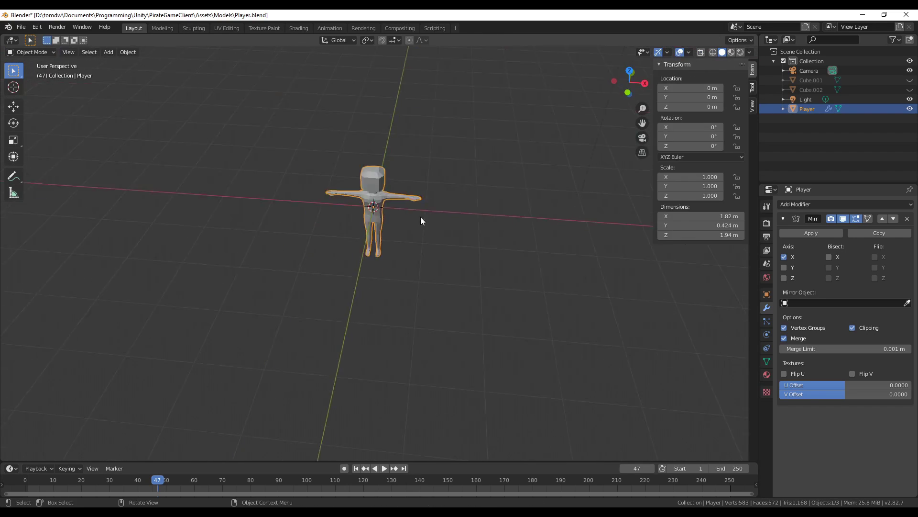
scroll(259, 173, "up", 8)
middle_click_drag(259, 174, 129, 147)
In Edit Mode with wireframe display, select two edges at the side of the torso.
key("Tab")
left_click(713, 52)
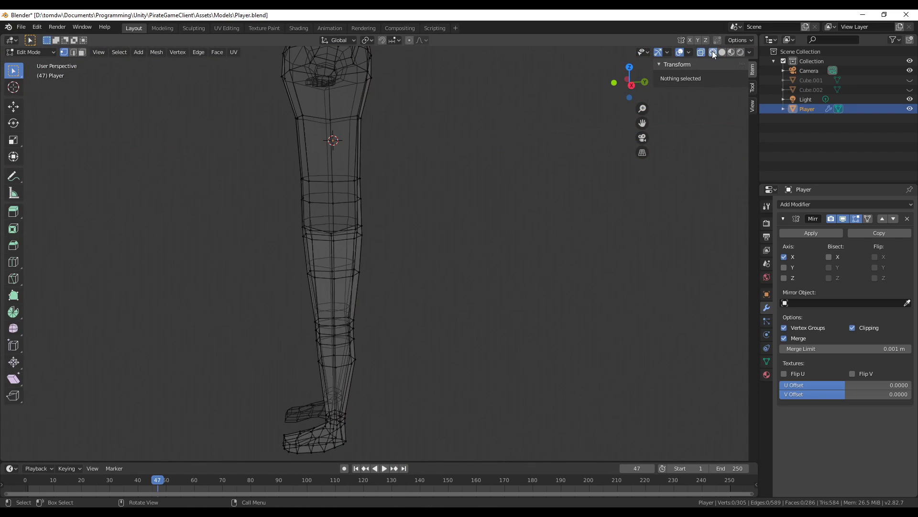
left_click(297, 117)
left_click(286, 77, "shift")
key("KP_1")
key("KP_3")
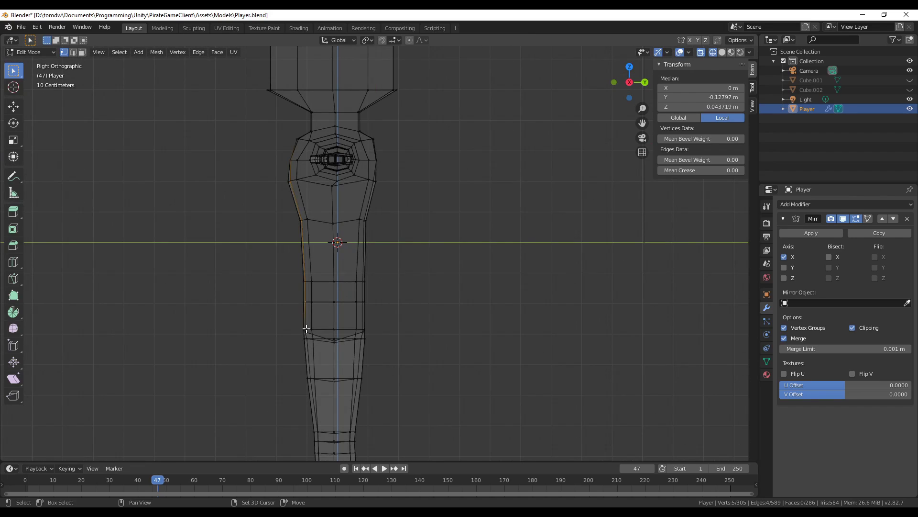
Add torso vertices to the selection from the side view, then deselect and restore solid shading.
left_click(308, 328, "shift")
scroll(321, 330, "up", 6)
middle_click_drag(302, 146, 324, 226, "shift")
left_click(324, 226, "shift")
scroll(352, 165, "down", 6)
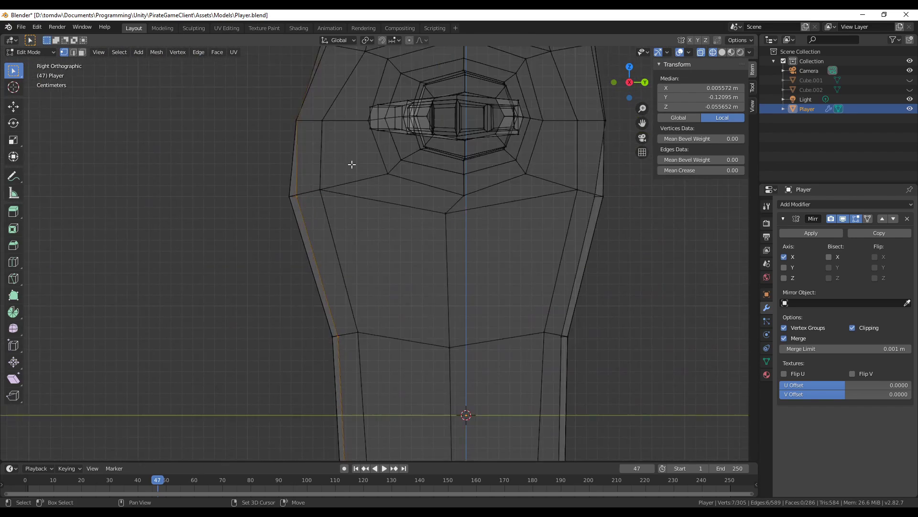
middle_click_drag(410, 257, 412, 304)
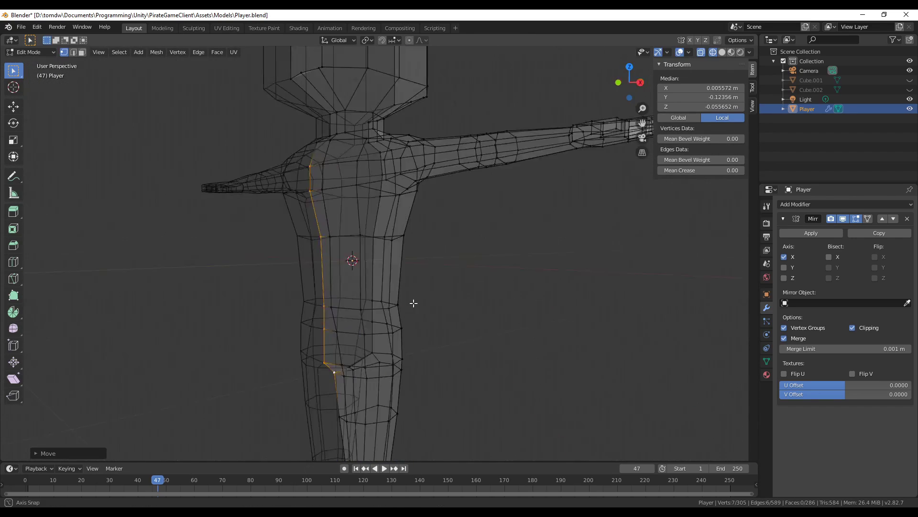
key("alt+a")
left_click(722, 52)
Use the Measure tool to measure out from the neck corner and across the neck width.
scroll(517, 273, "up", 4)
mouse_move(478, 268)
middle_mouse_down()
mouse_move(517, 274)
mouse_move(510, 260)
mouse_move(544, 268)
middle_mouse_up()
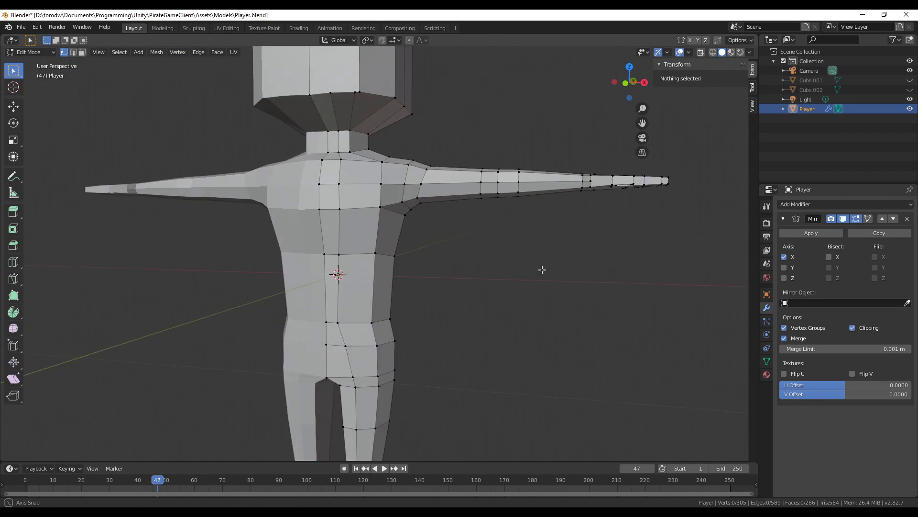
scroll(488, 266, "down", 3)
key("shift+space")
key("m")
scroll(358, 171, "up", 2)
scroll(379, 226, "up", 3)
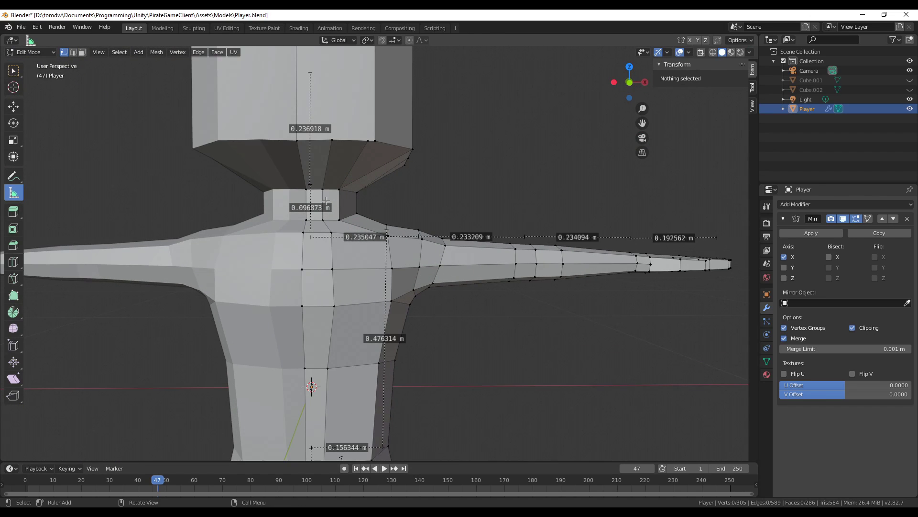
left_click_drag(355, 192, 377, 210)
key("KP_1")
key("alt+z")
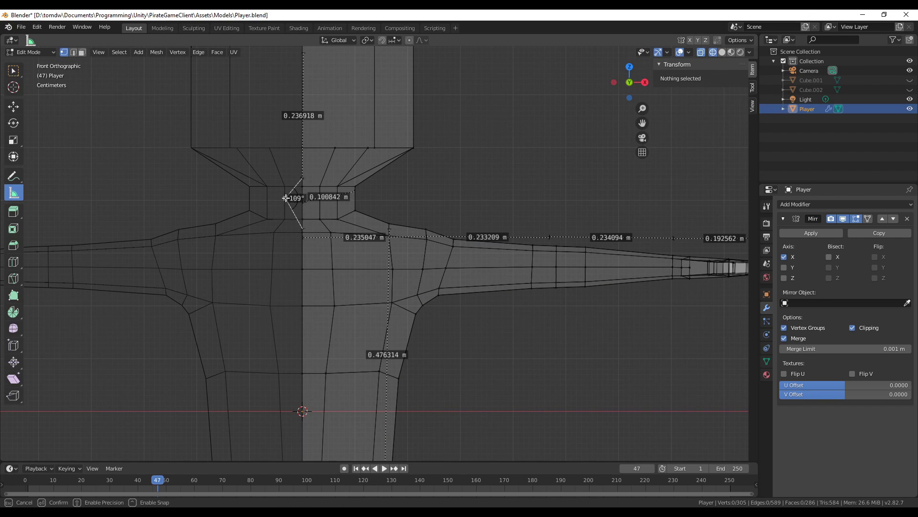
left_click_drag(285, 197, 319, 214)
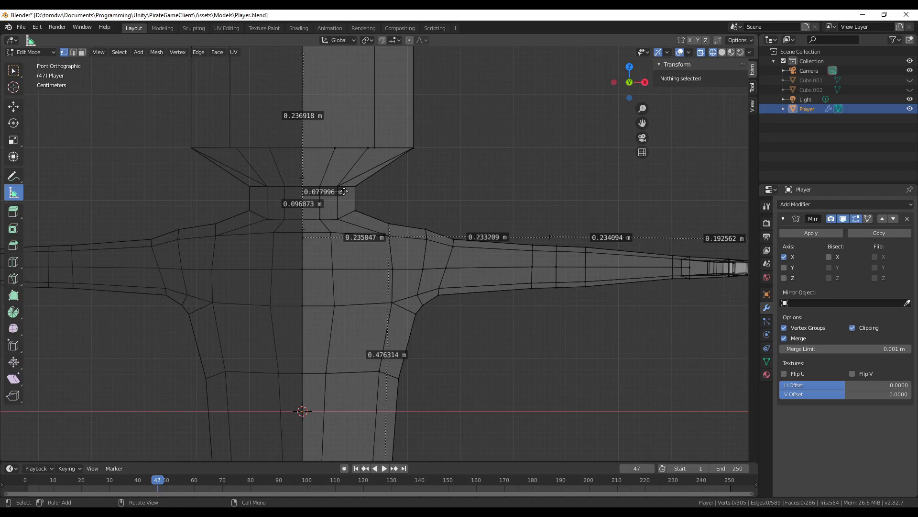
scroll(344, 191, "up", 4)
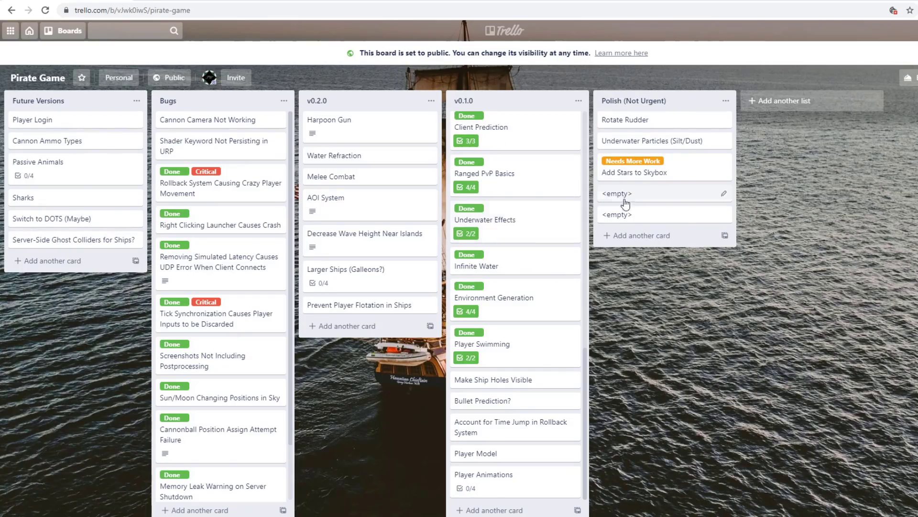
Add a 'Prediction & Reconciliation?' list and move two cards into it.
left_click(784, 101)
type("Prediction & Reconciliation?")
key("Return")
left_click_drag(74, 240, 800, 117)
left_click_drag(482, 400, 759, 137)
Title the new card 'Reimplement Prediction & Reconciliation'.
left_click_drag(617, 193, 746, 120)
left_click(746, 120)
type("Reimplement Pr")
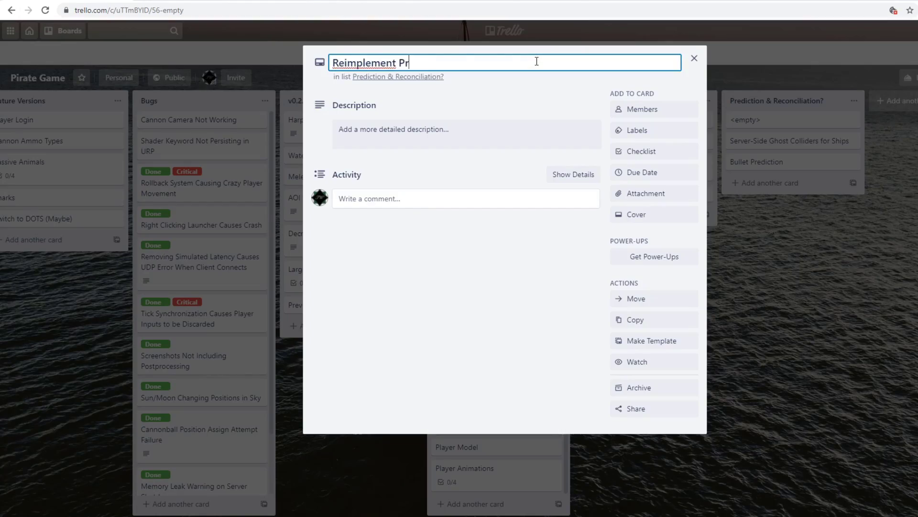
type("ediction & Reconciliation")
key("Return")
left_click(457, 446)
Label the Player Face card as Needs More Work.
left_click(637, 130)
key("Escape")
key("Escape")
right_click(464, 416)
key("Escape")
left_click(473, 410)
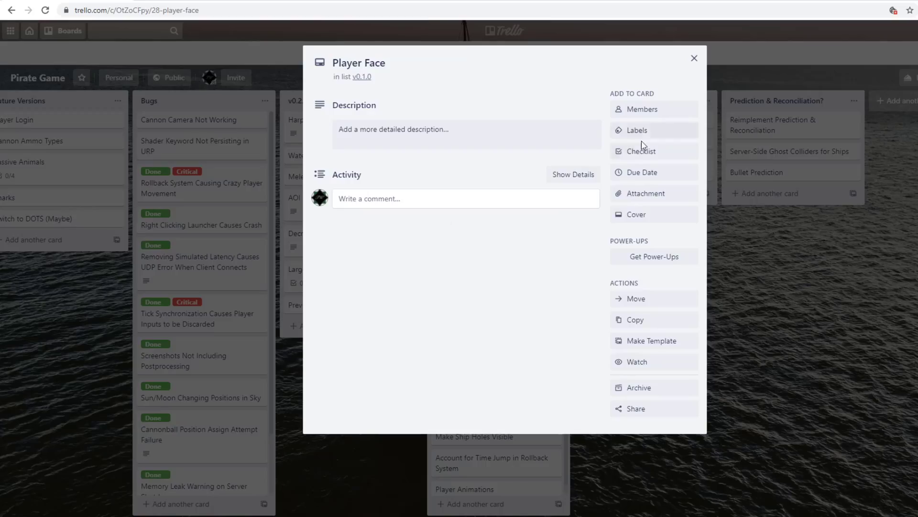
left_click(637, 131)
left_click(660, 191)
key("Escape")
Rename the lists to 'v0.2.0 - Early Beta' and 'v0.1.0 - Basics'.
left_click(295, 101)
type("- Early Beta")
left_click(444, 101)
type("- Basics")
key("Return")
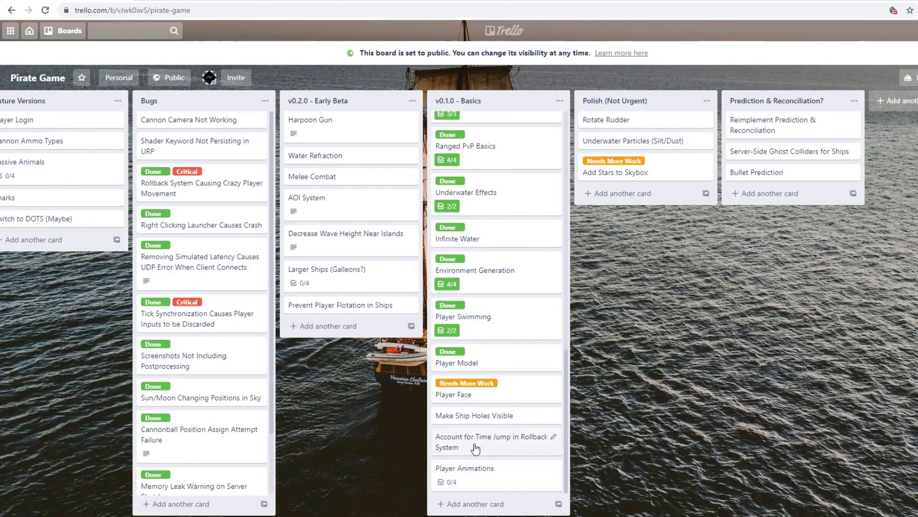
Move Account for Time Jump to the Prediction list, Player Face to Polish, and add a Player Clothes card.
left_click_drag(475, 449, 789, 201)
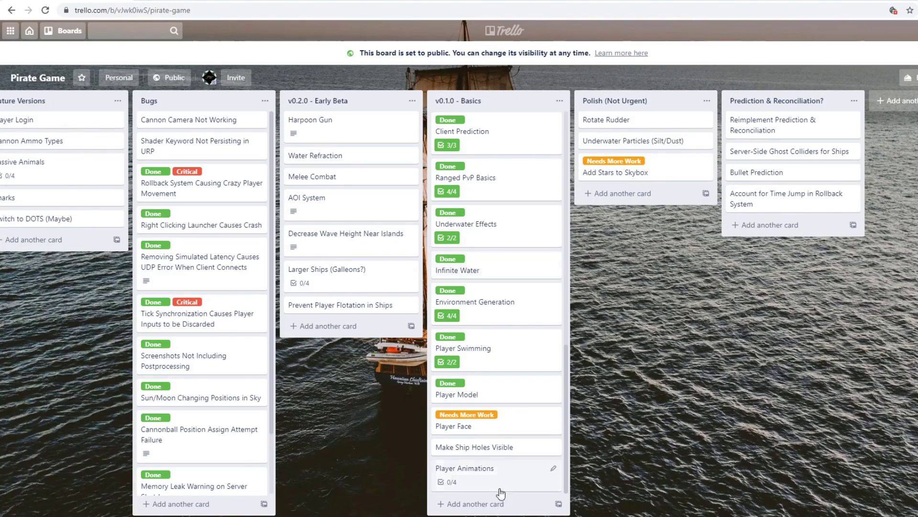
left_click_drag(467, 383, 335, 305)
left_click(605, 221)
type("Player Clothes")
key("Return")
left_click_drag(335, 304, 622, 225)
left_click_drag(311, 122, 311, 144)
scroll(72, 210, "left", 1, "shift")
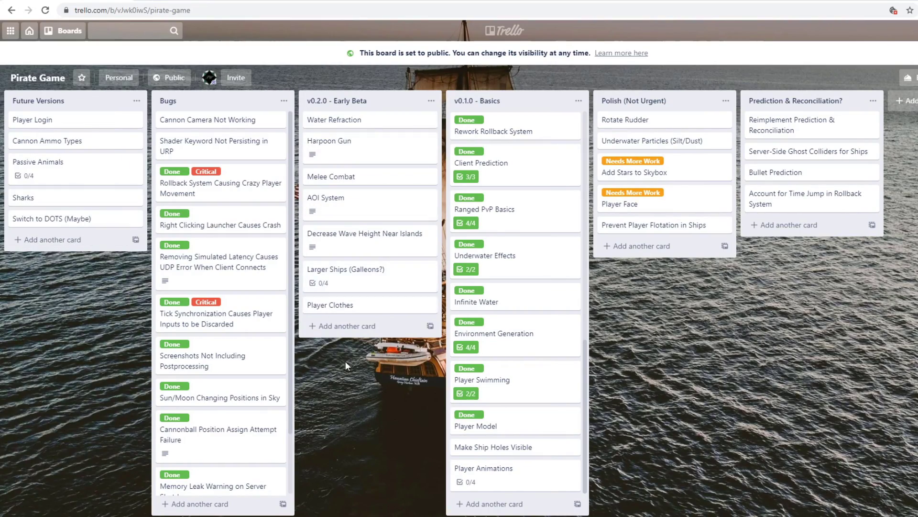
Add a First Monster card in v0.2.0 - Early Beta with a 'model ai animations' checklist and description.
left_click(347, 325)
type("First Monster")
left_click(335, 322)
left_click(641, 151)
key("Return")
type("model ai animations")
left_click(381, 128)
type("S")
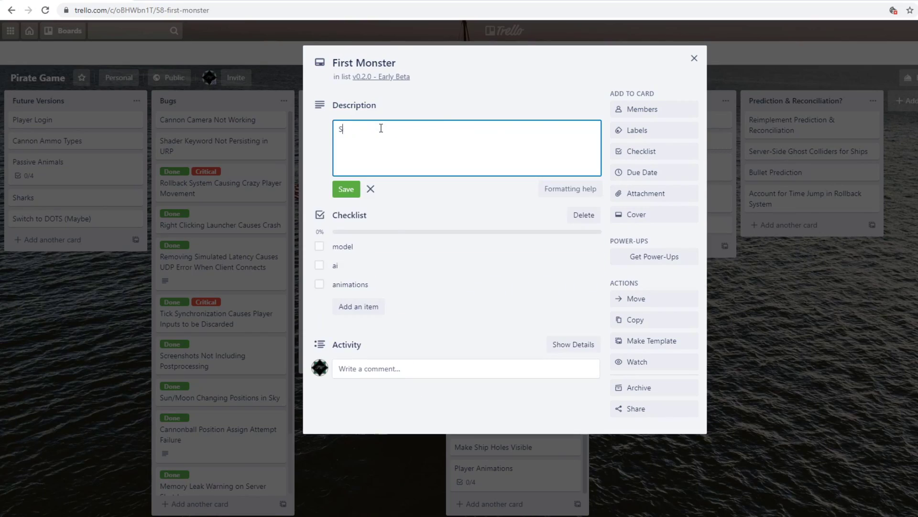
left_click(577, 423)
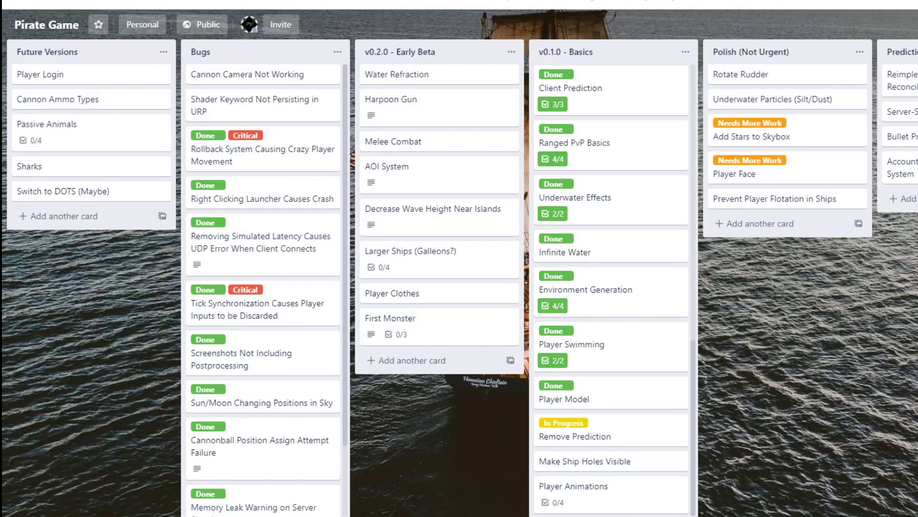
Label the Remove Prediction card Done and remove its In Progress label.
left_click(614, 431)
left_click(422, 70)
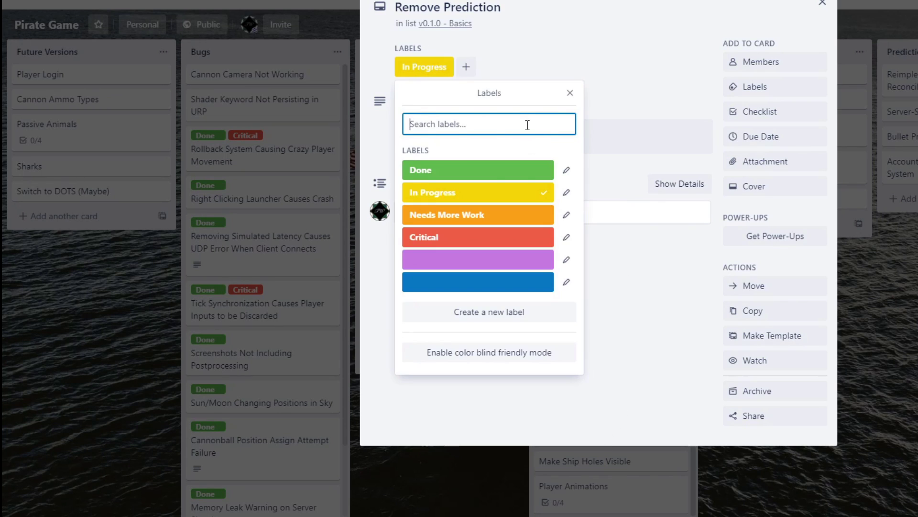
left_click(501, 179)
left_click(491, 194)
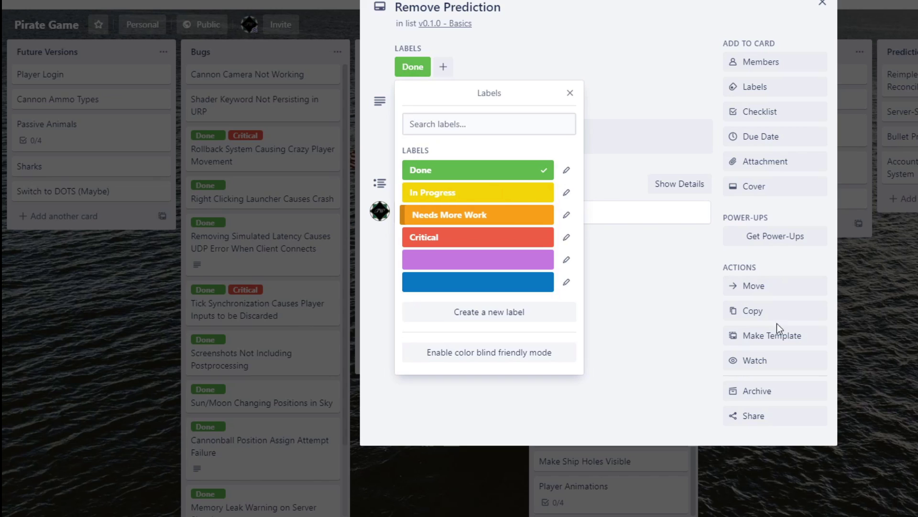
left_click(686, 311)
key("Escape")
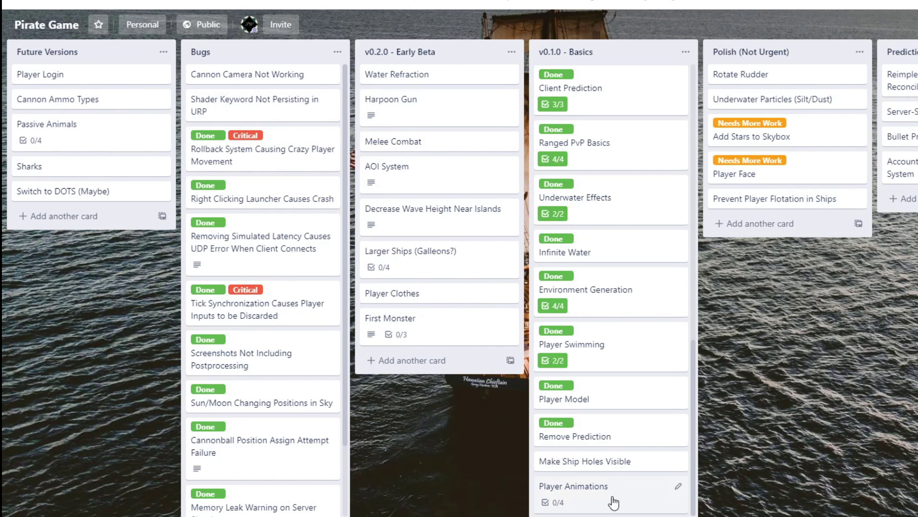
Move Player Animations into v0.2.0 - Early Beta and add a 'Player Clothes' card below it.
left_click_drag(613, 502, 441, 382)
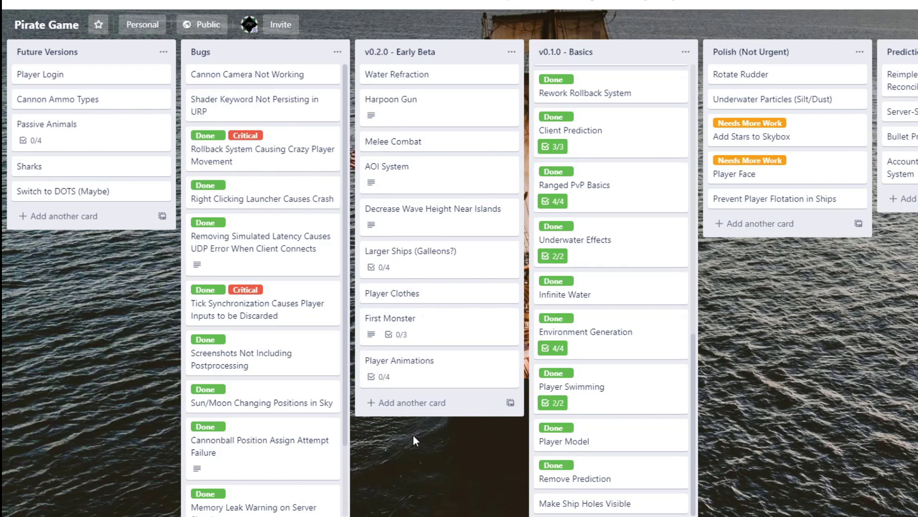
left_click(373, 402)
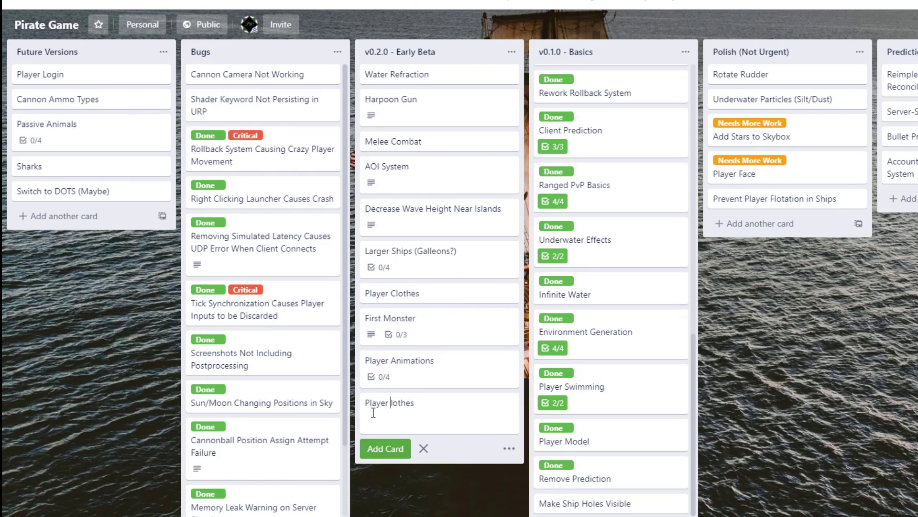
type("Player Clothes")
key("Return")
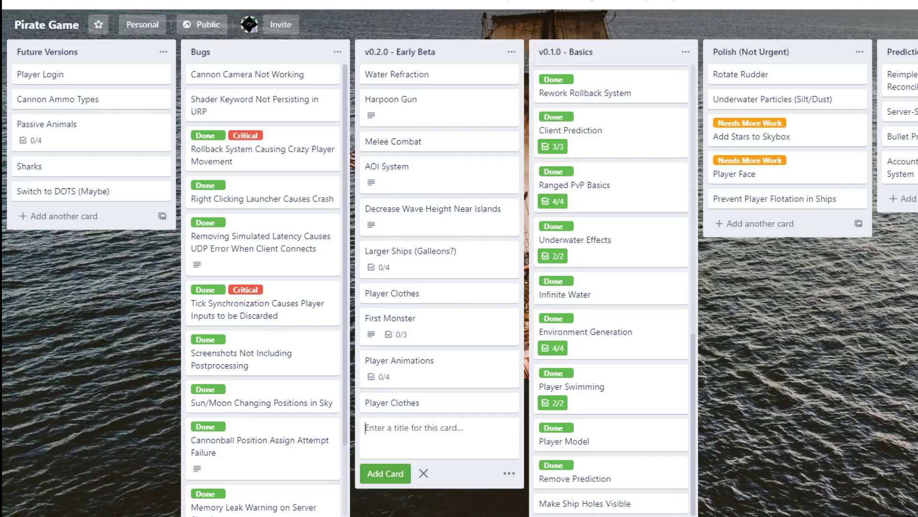